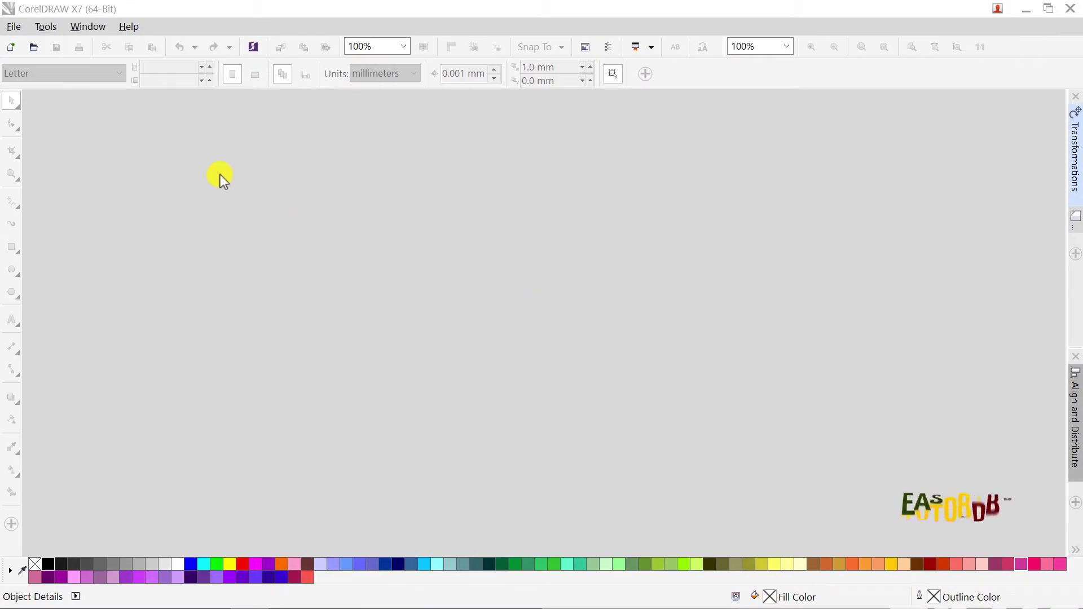
# - Create a new blank 56 × 78 cm document
pyautogui.click(21, 53)
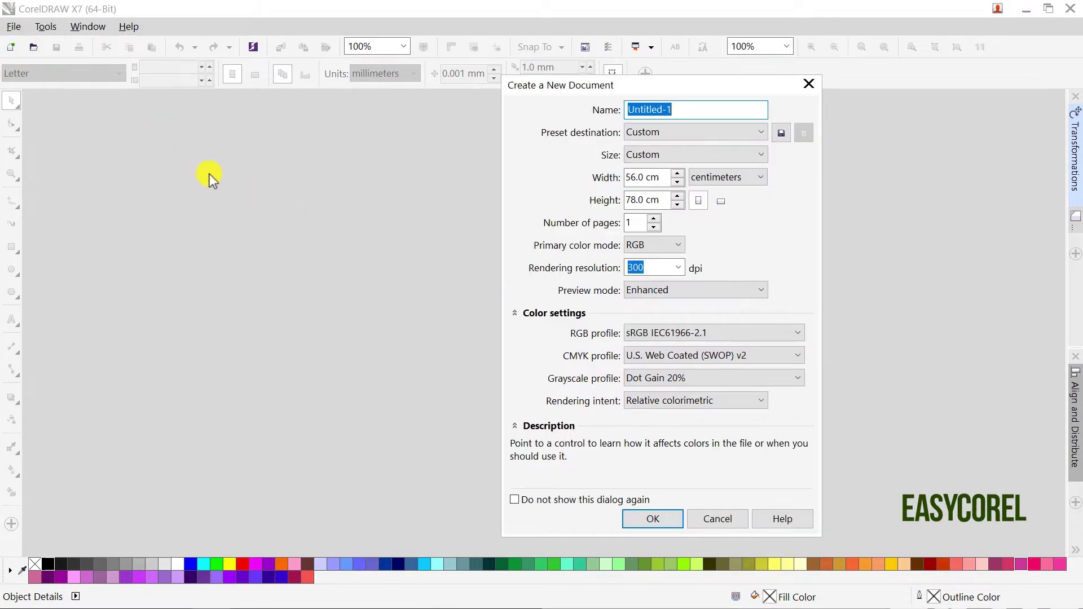
pyautogui.click(644, 516)
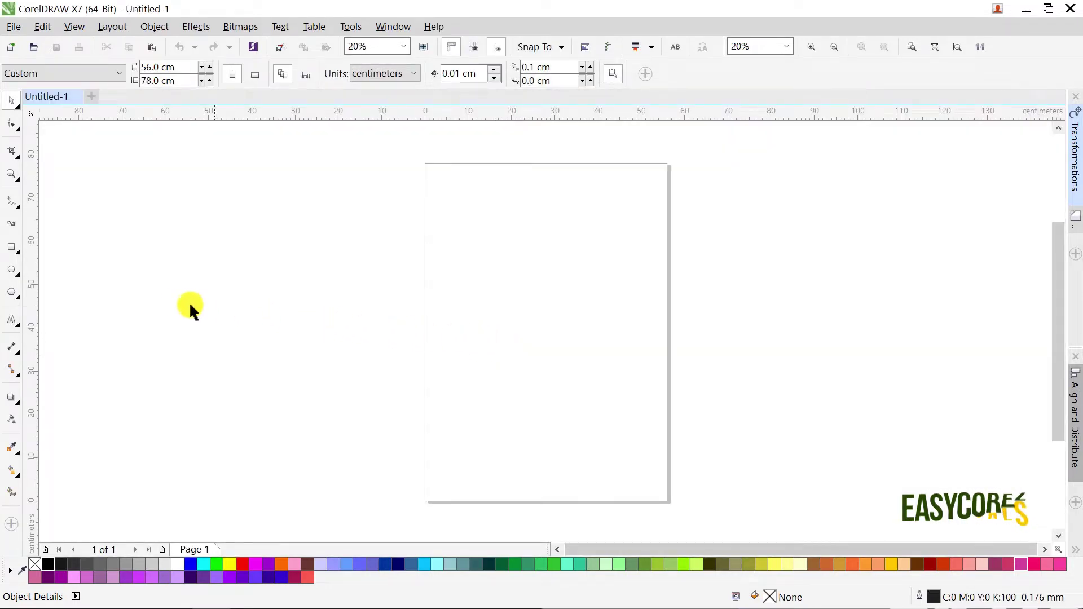
# - Draw a three-sided polygon triangle with a 3.0 mm outline
pyautogui.click(13, 291)
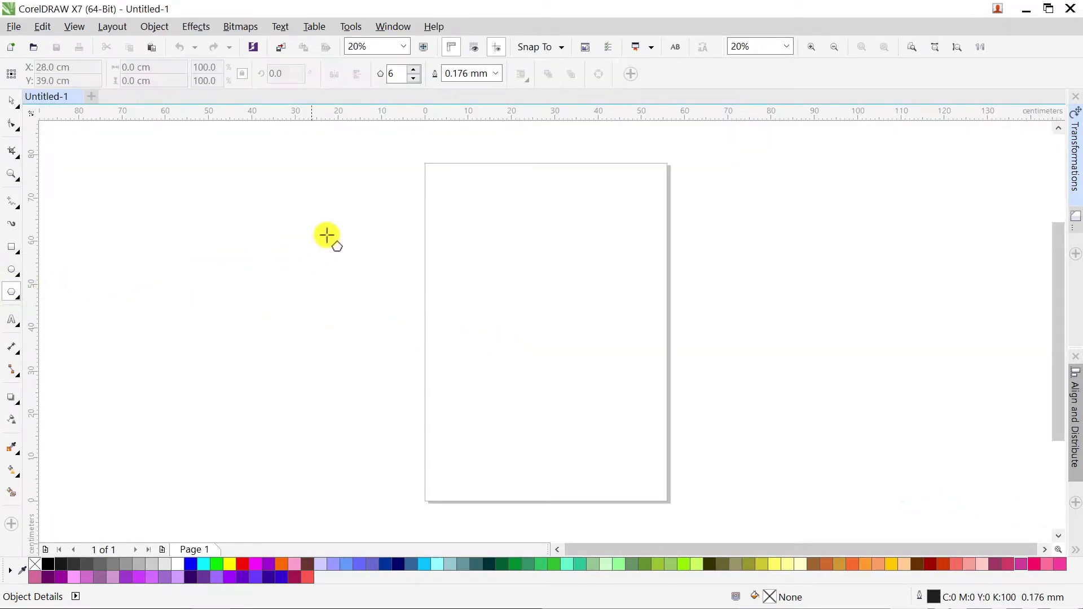
pyautogui.click(414, 80)
pyautogui.click(414, 80)
pyautogui.click(415, 79)
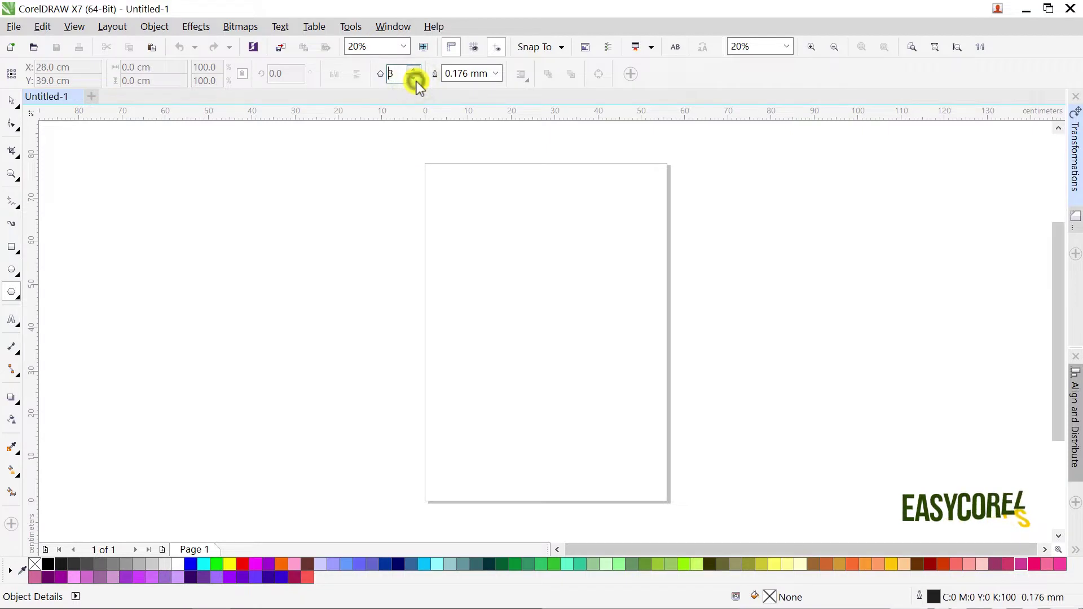
pyautogui.moveTo(502, 226); pyautogui.dragTo(562, 293)
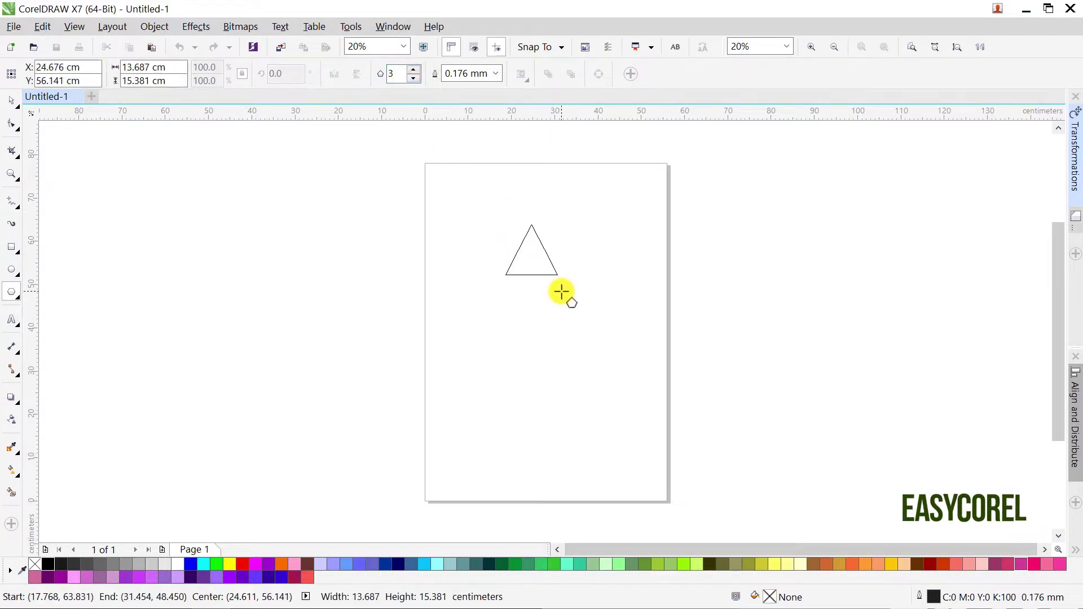
pyautogui.scroll(2, 547, 215)
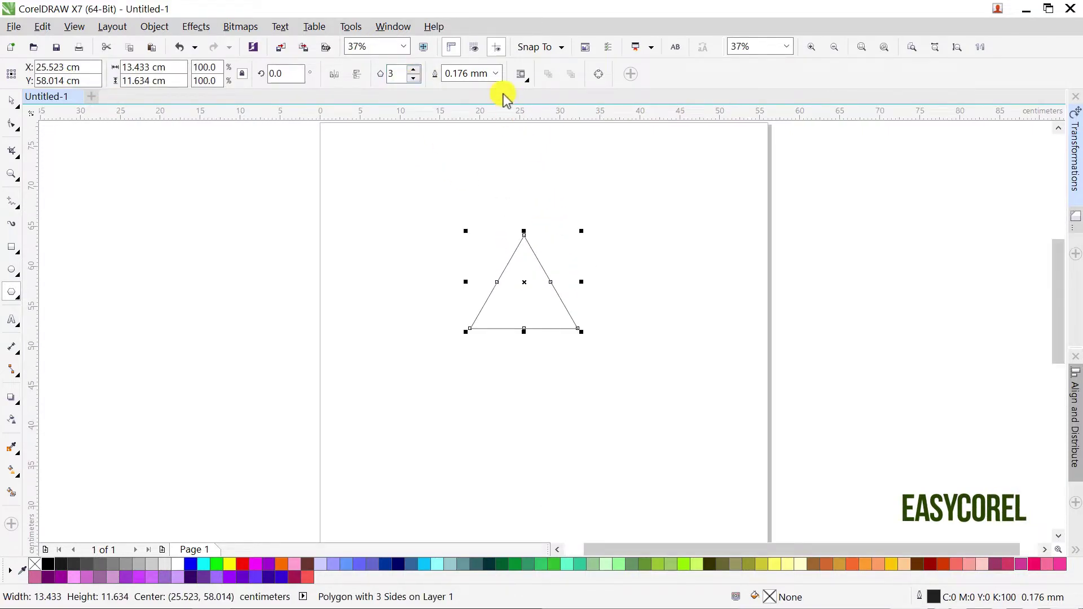
pyautogui.click(496, 73)
pyautogui.click(478, 233)
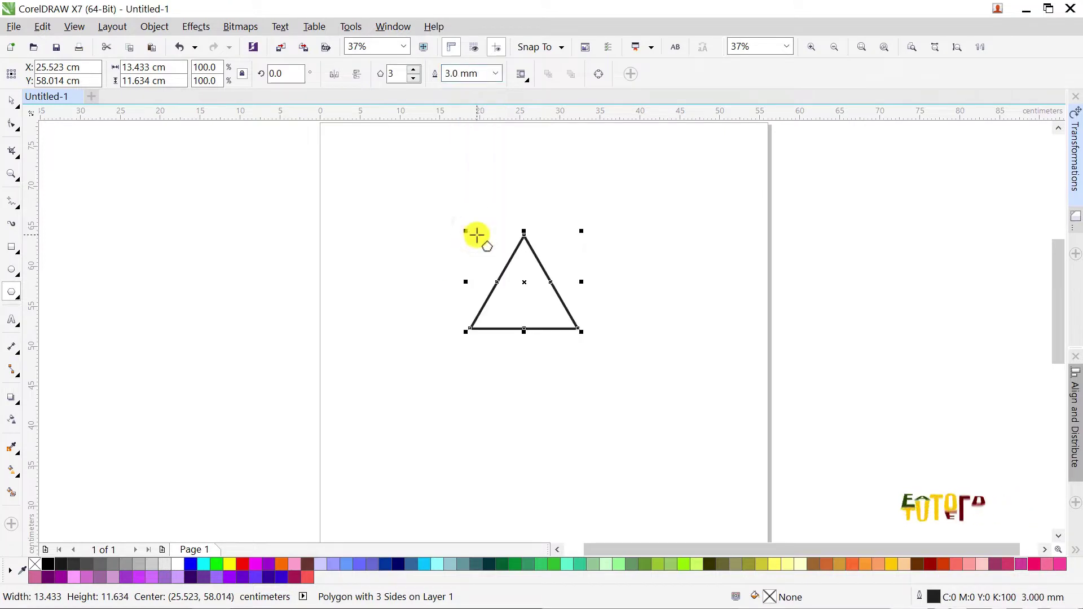
# - Place a copy of the triangle below, slightly overlapping the original's base
pyautogui.click(10, 103)
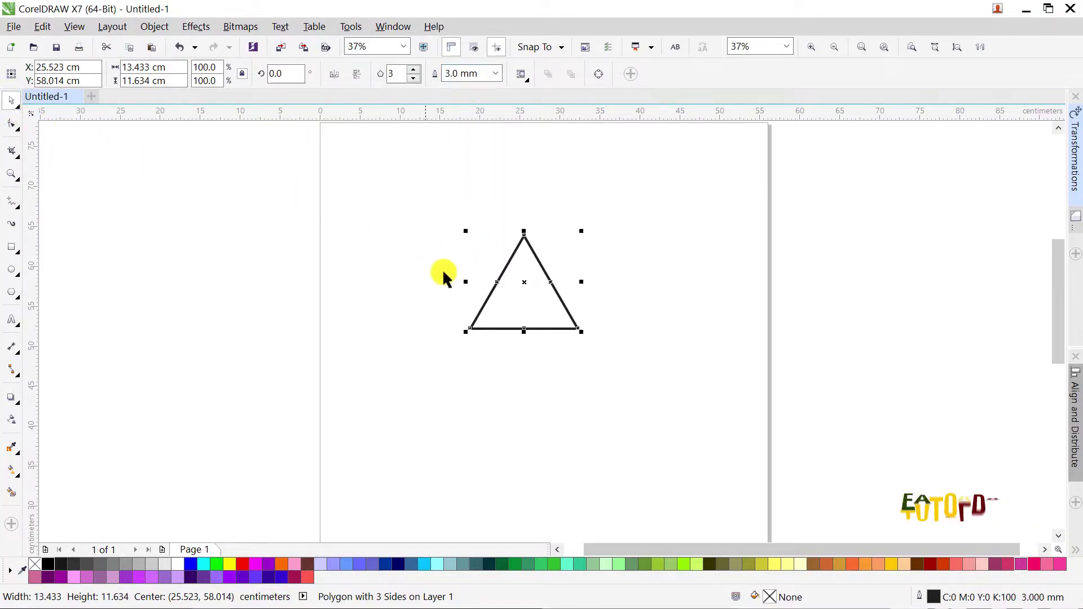
pyautogui.moveTo(523, 287); pyautogui.dragTo(524, 361)
pyautogui.scroll(1, 533, 292)
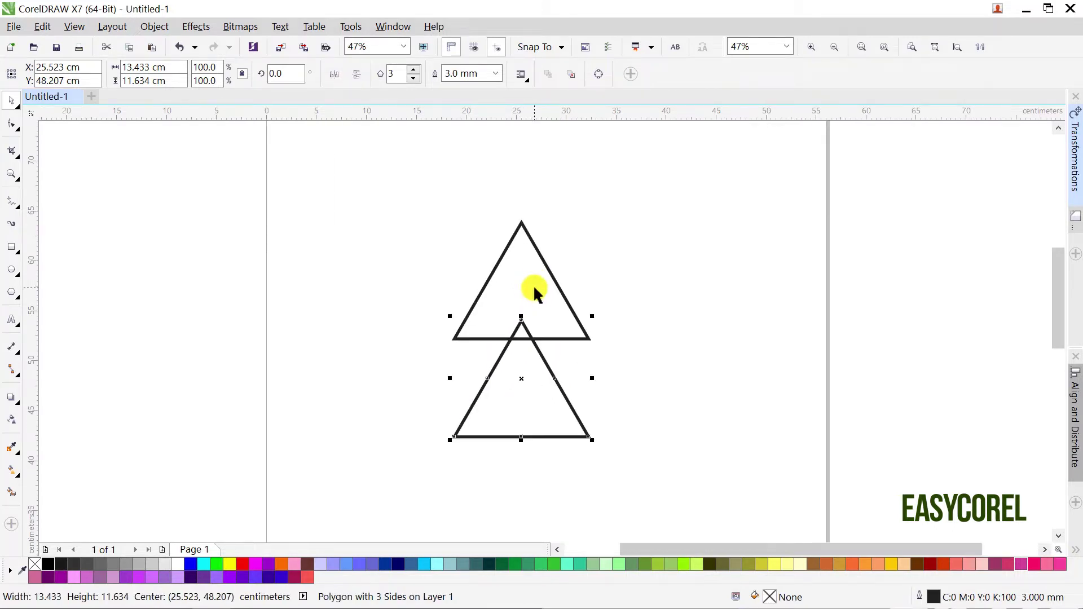
pyautogui.scroll(1, 533, 291)
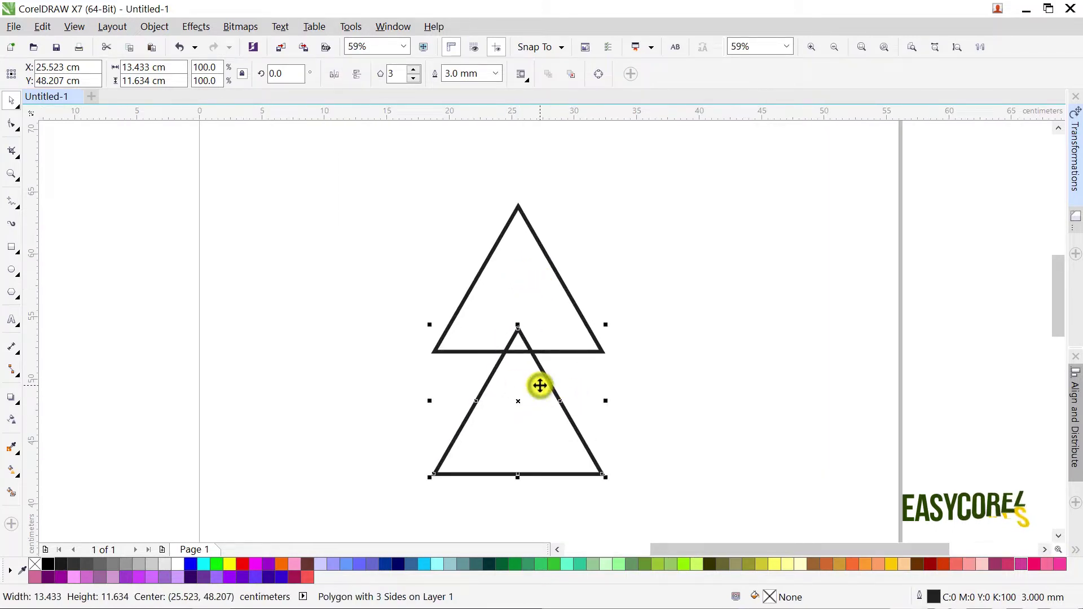
pyautogui.moveTo(532, 378); pyautogui.dragTo(531, 389)
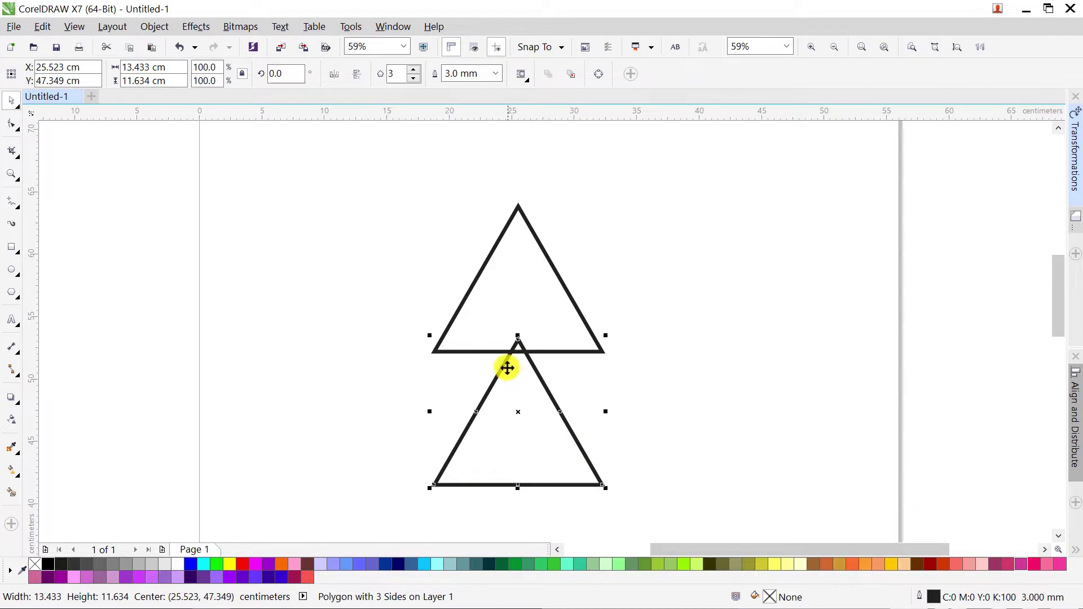
# - Blend the two triangles with 8 steps and break the blend into separate triangles
pyautogui.click(12, 400)
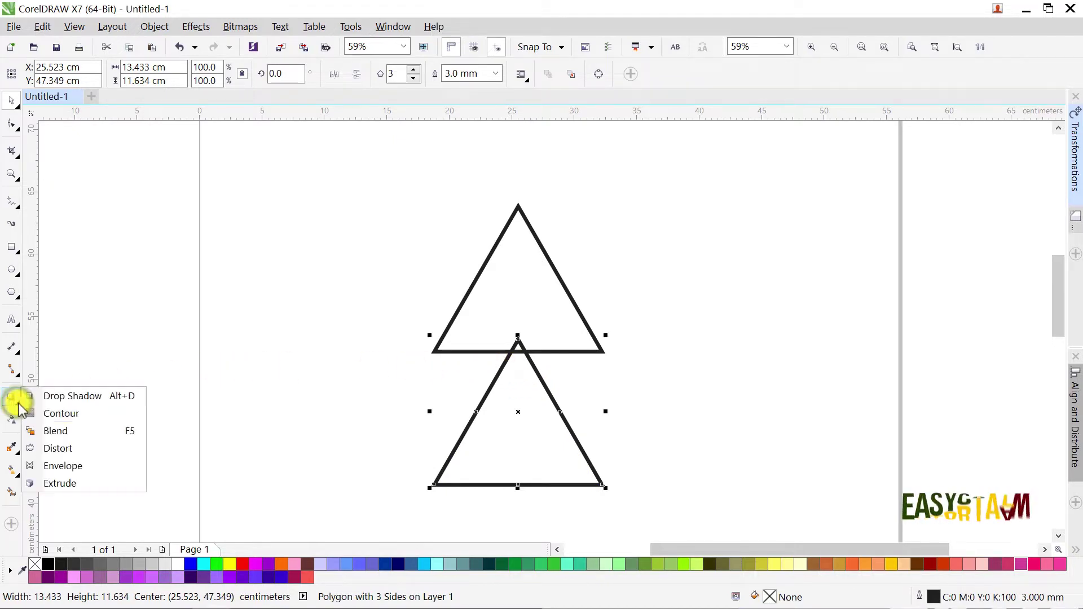
pyautogui.click(40, 431)
pyautogui.moveTo(525, 323); pyautogui.dragTo(520, 309)
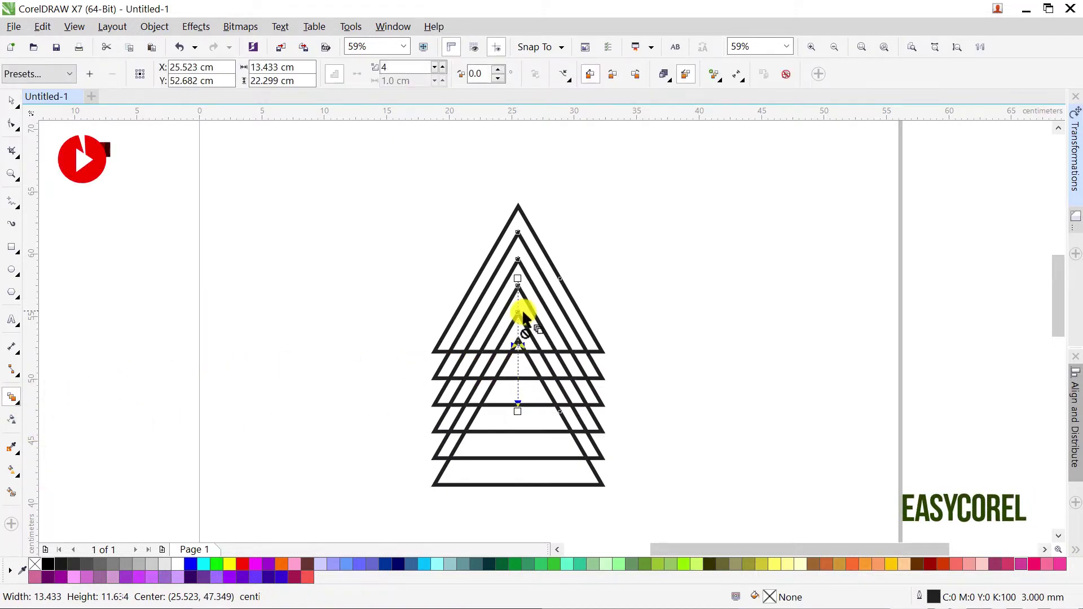
pyautogui.click(443, 69)
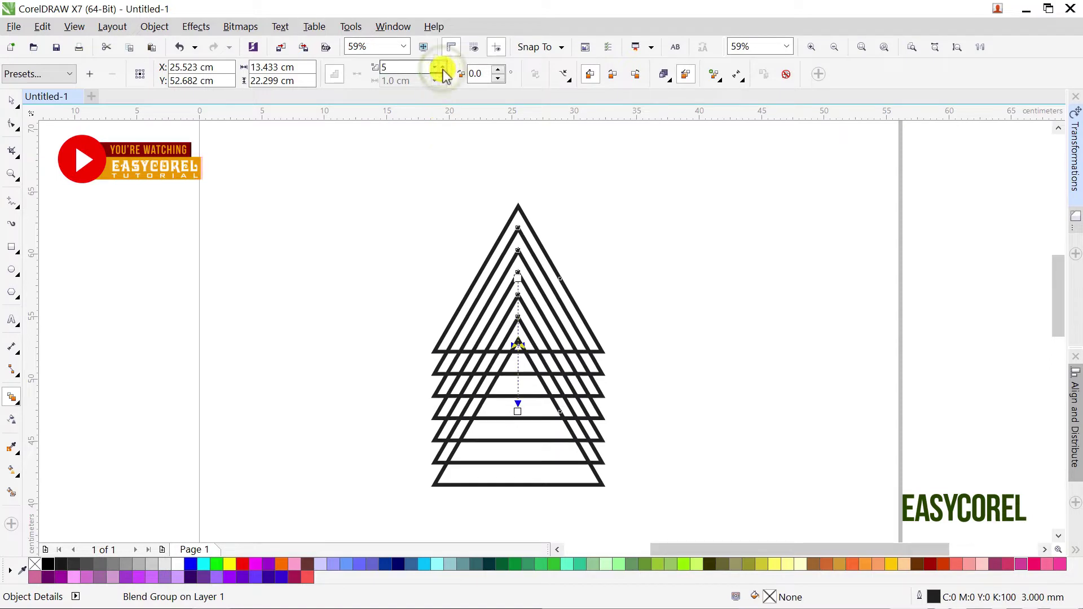
pyautogui.click(443, 69)
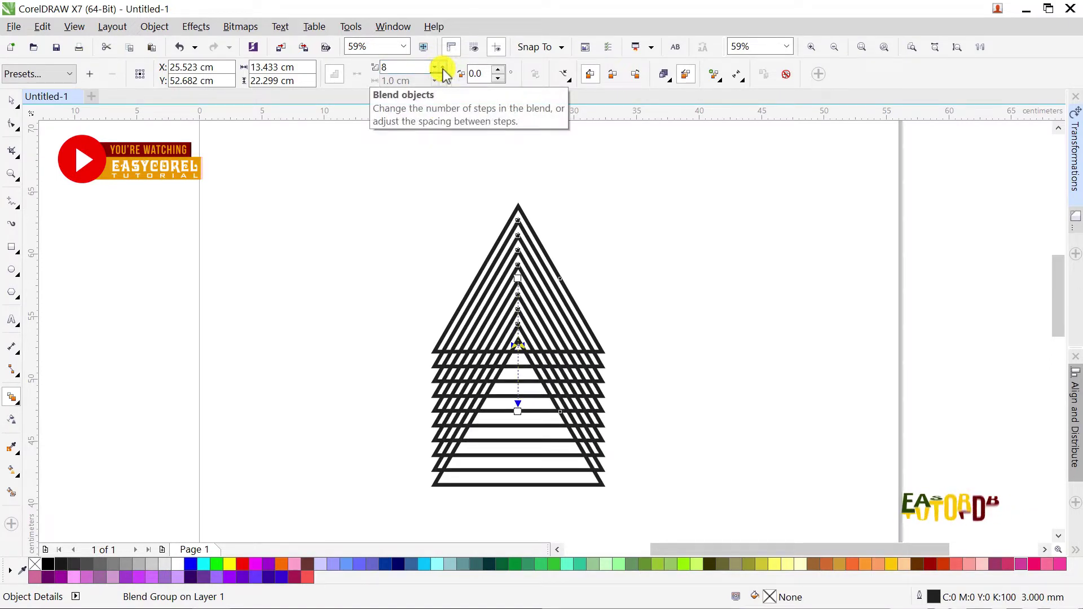
pyautogui.click(153, 32)
pyautogui.click(213, 254)
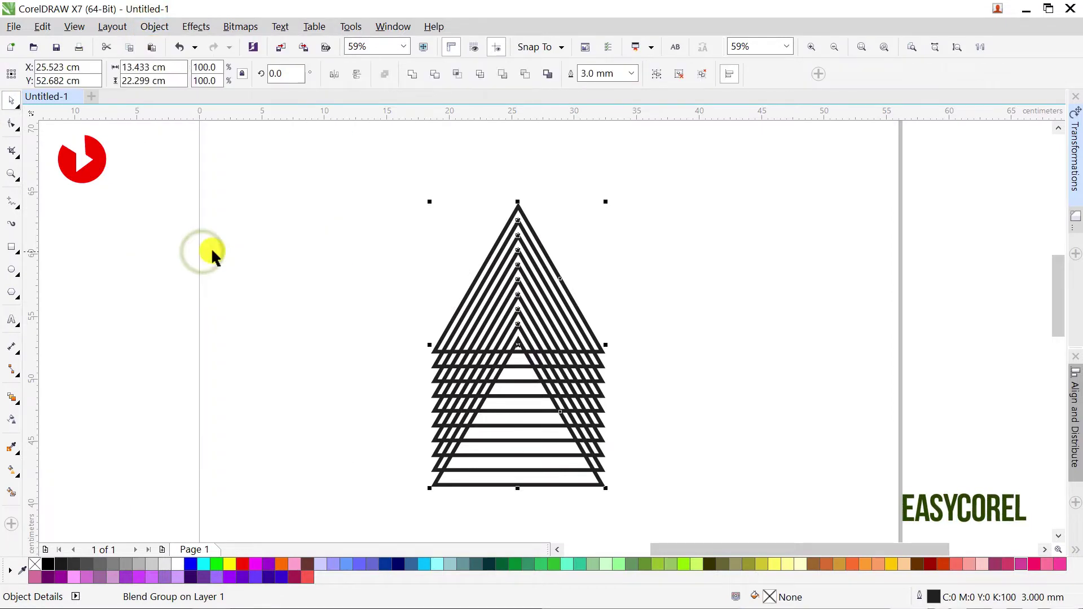
# - Erase the lower half of the triangle stack and combine the remaining stripes into one curve
pyautogui.click(20, 163)
pyautogui.click(56, 206)
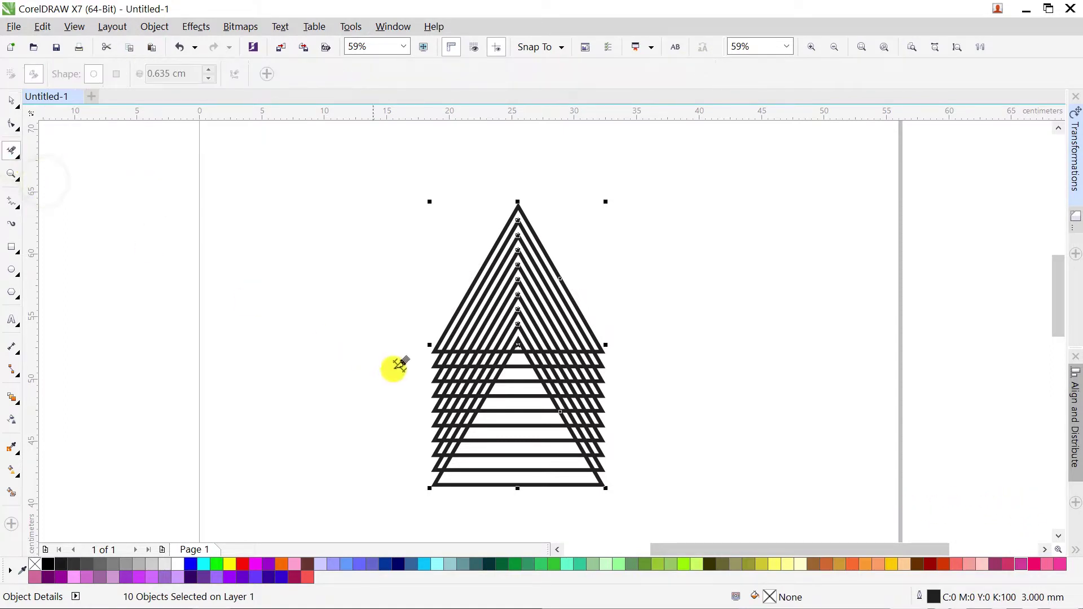
pyautogui.moveTo(417, 358); pyautogui.dragTo(705, 510)
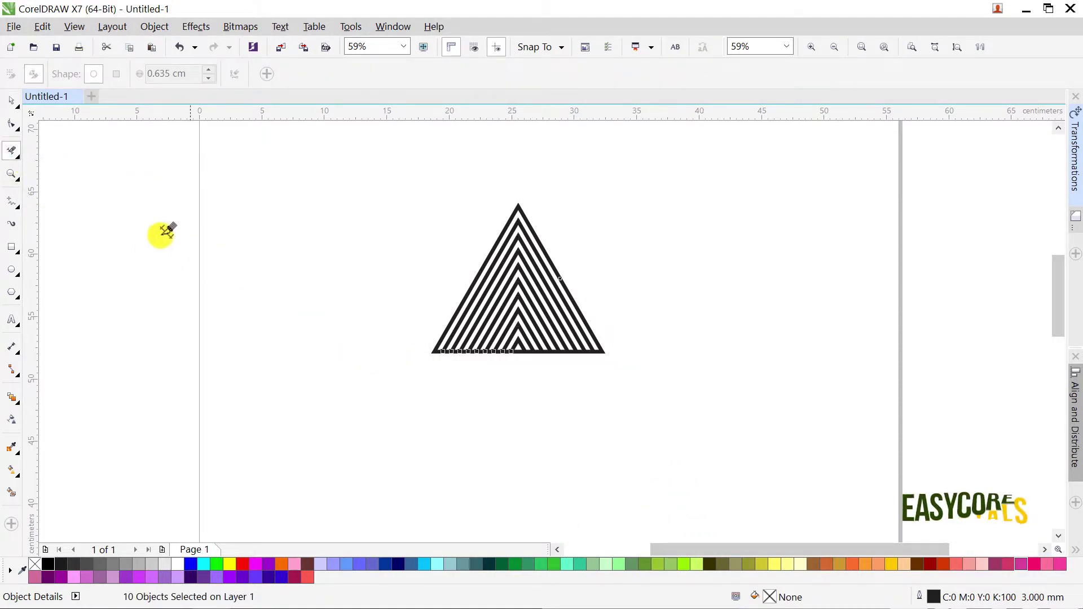
pyautogui.click(16, 103)
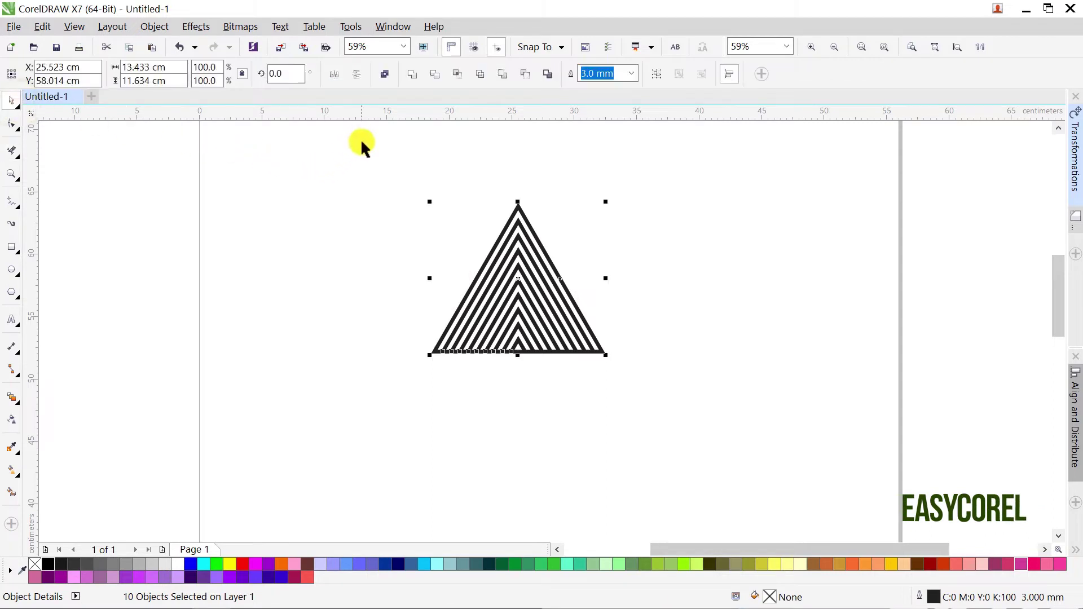
pyautogui.click(384, 75)
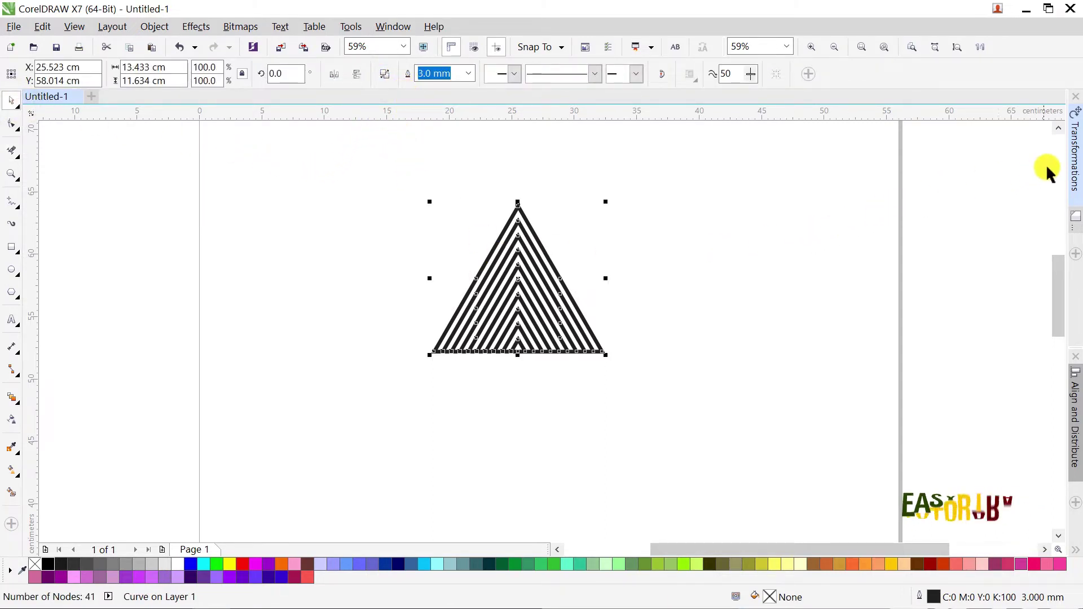
# - Make a vertically mirrored copy offset -13.433 cm and snap it to the original's apex
pyautogui.click(1073, 152)
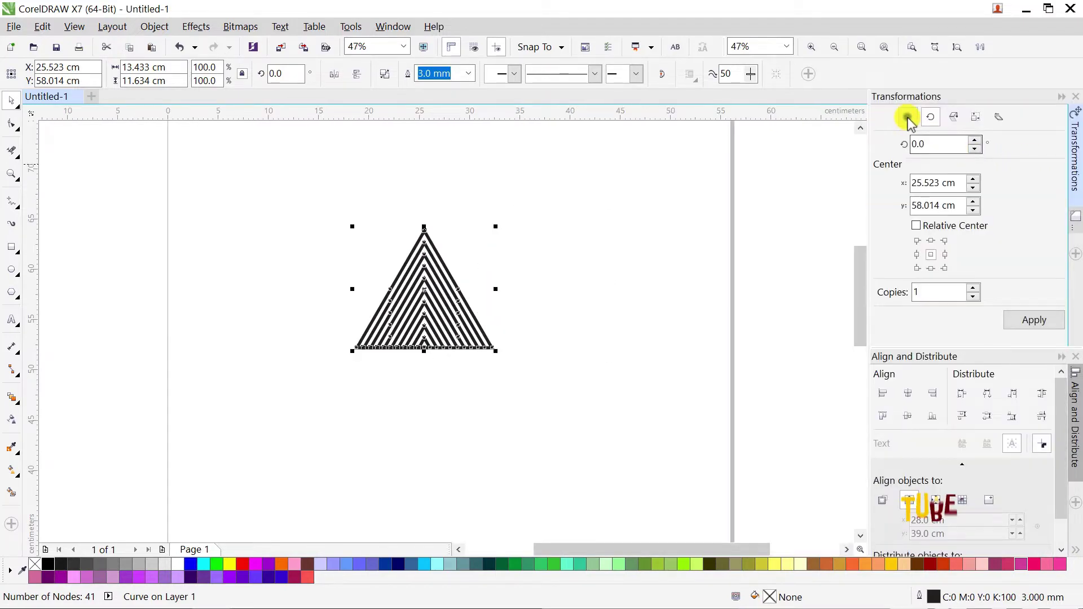
pyautogui.click(908, 119)
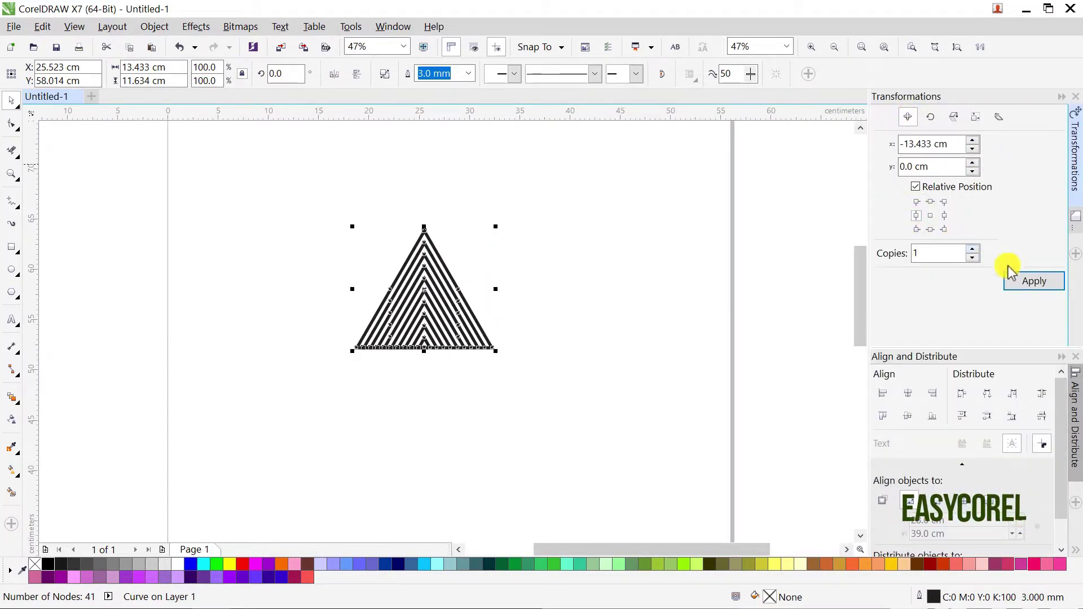
pyautogui.click(1028, 282)
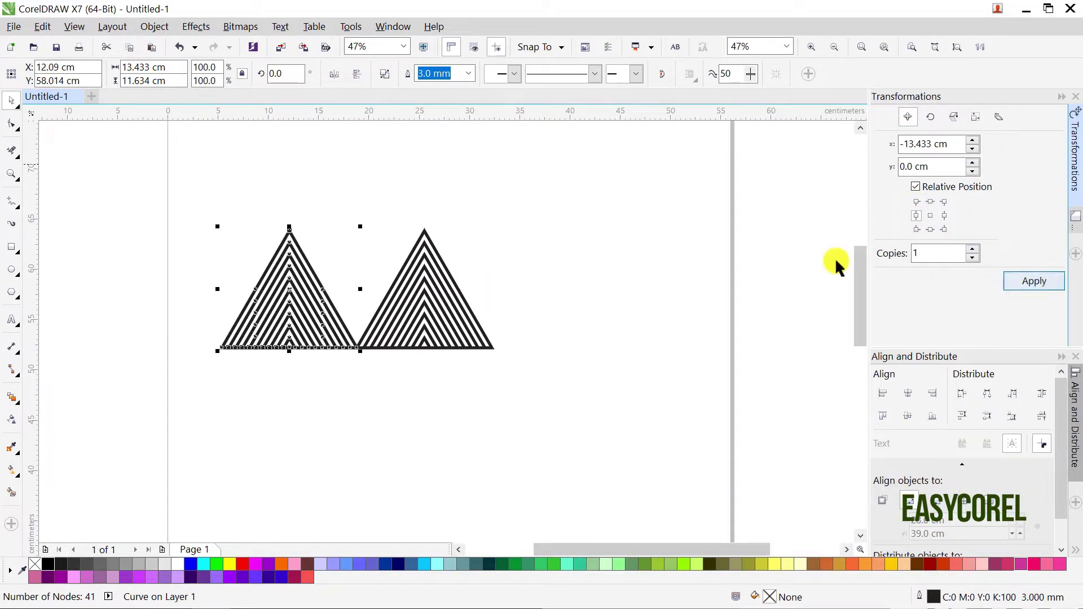
pyautogui.click(358, 84)
pyautogui.scroll(5, 368, 221)
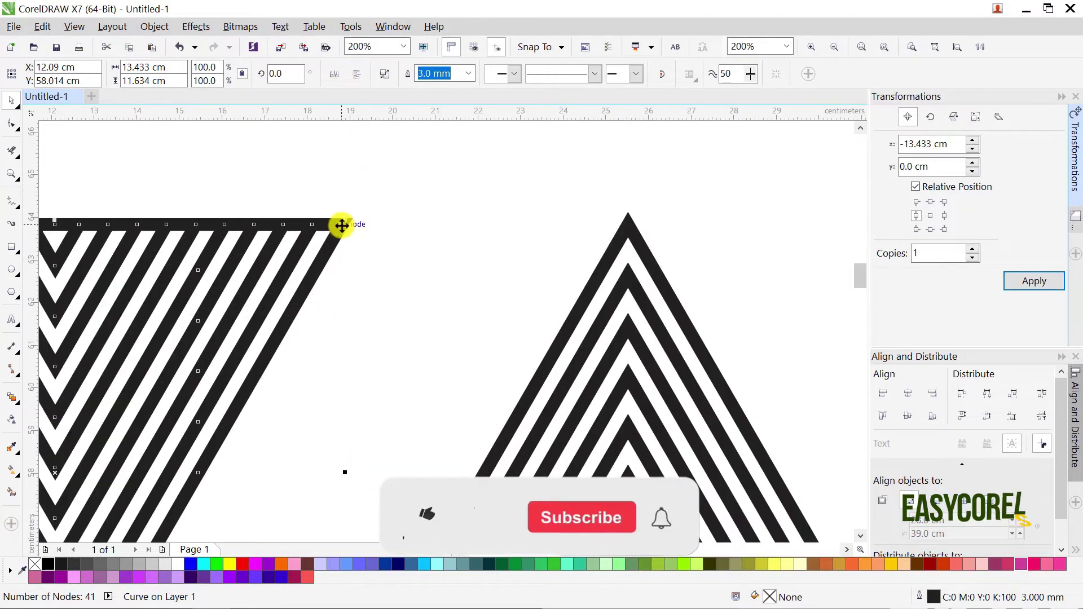
pyautogui.moveTo(361, 226); pyautogui.dragTo(627, 224)
# - Select both triangles and combine them into one 82-node parallelogram curve
pyautogui.scroll(-2, 599, 220)
pyautogui.moveTo(273, 187); pyautogui.dragTo(811, 485)
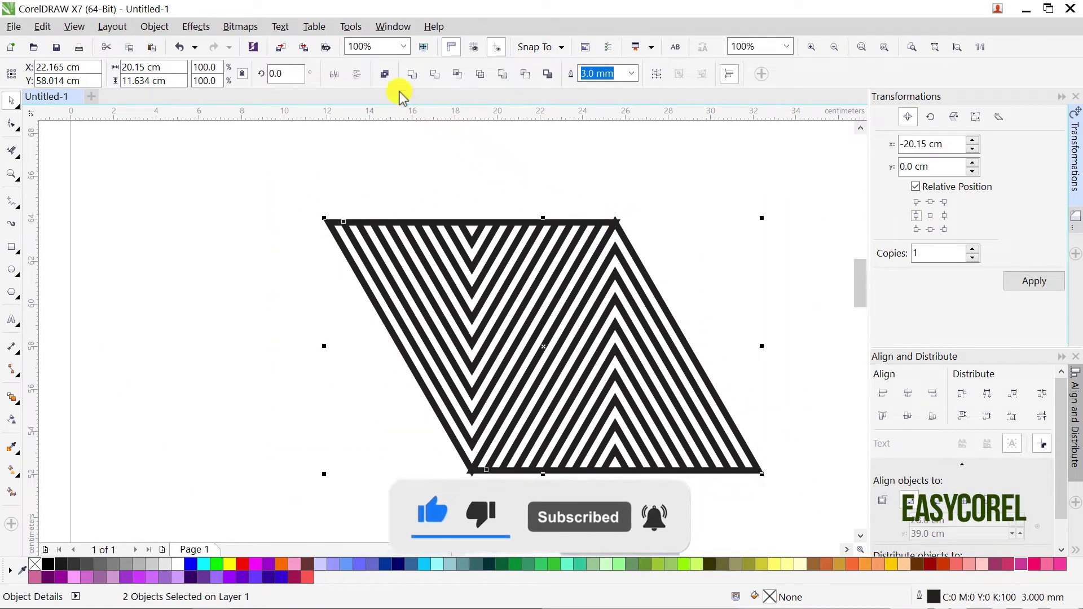
pyautogui.click(385, 74)
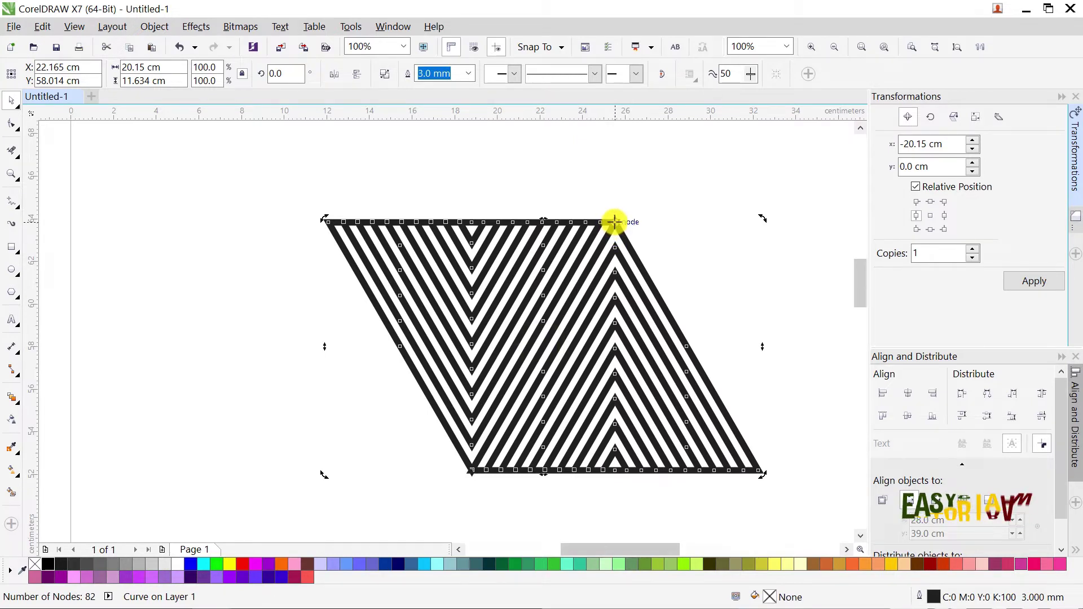
# - Add two 120° rotated copies of the parallelogram and select all three hexagon pieces
pyautogui.click(930, 119)
pyautogui.write('120')
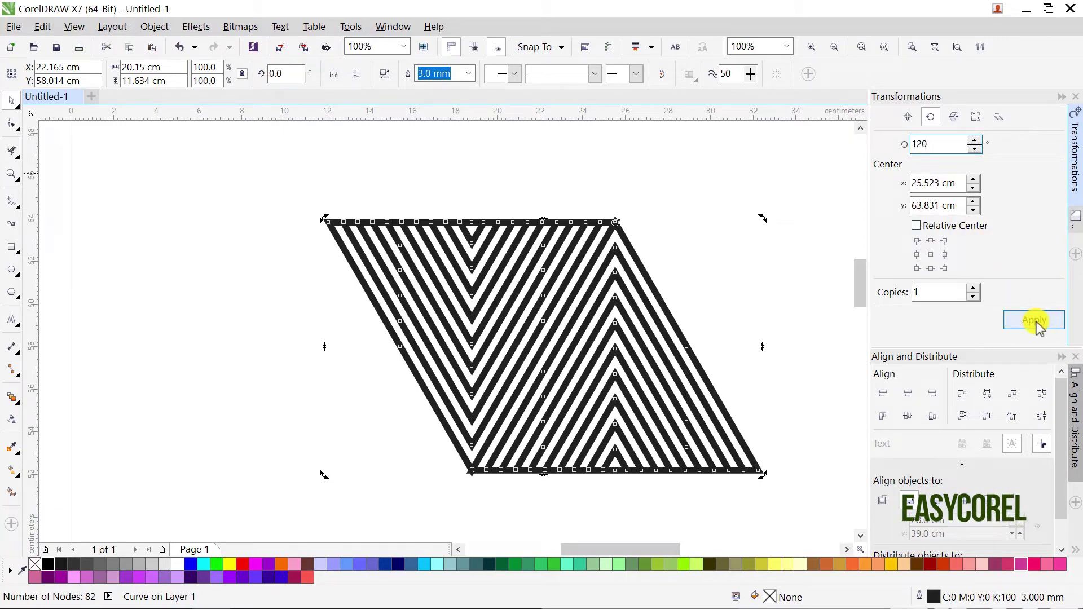
pyautogui.click(1035, 321)
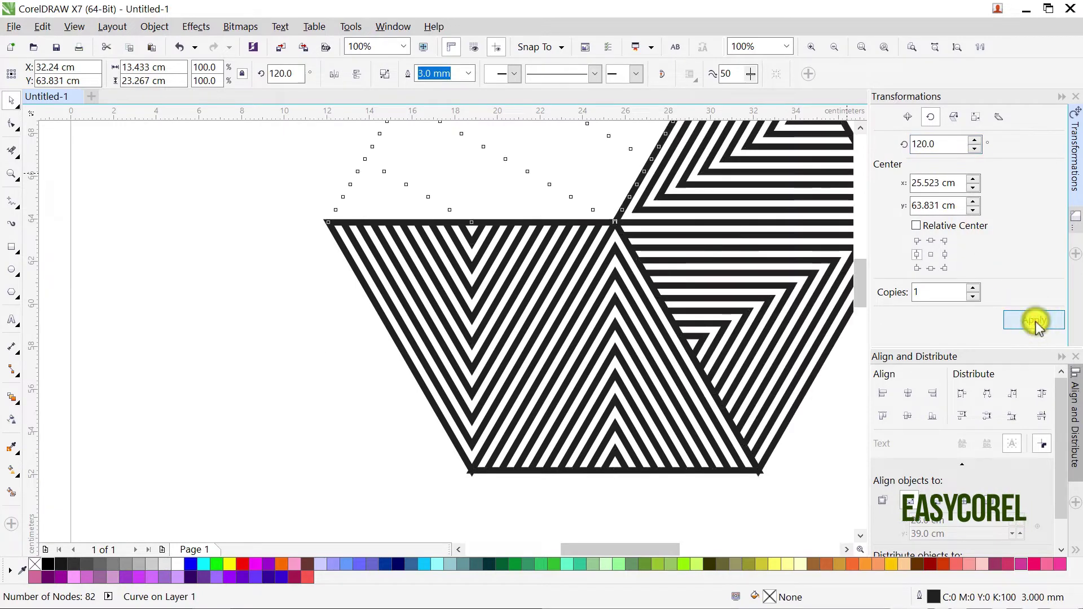
pyautogui.click(1035, 322)
pyautogui.scroll(-1, 590, 314)
pyautogui.scroll(-1, 598, 315)
pyautogui.moveTo(472, 210); pyautogui.dragTo(707, 393)
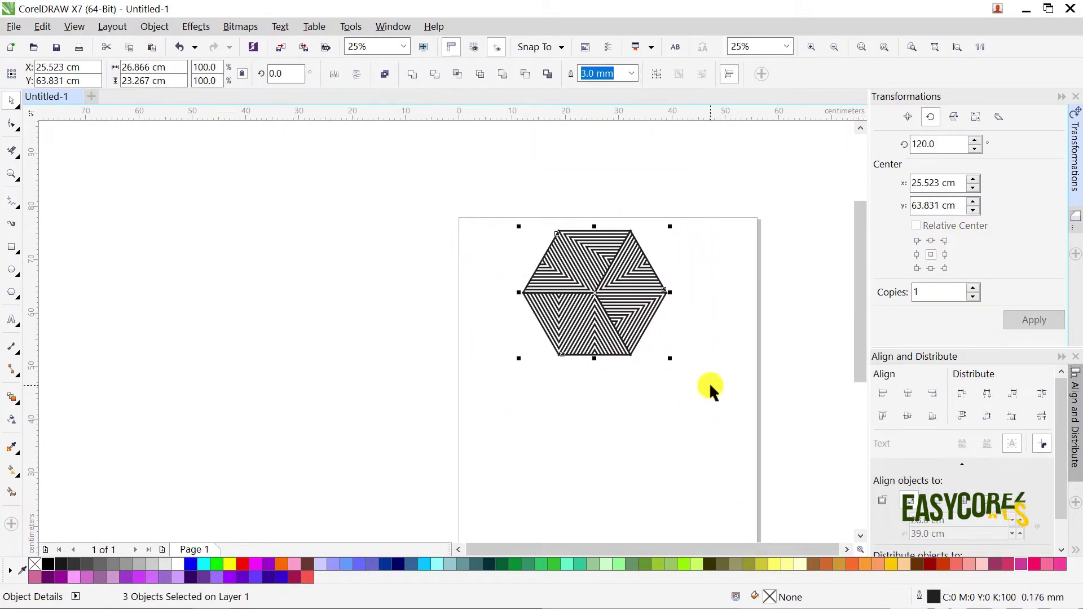
# - Combine the hexagon pieces and scale the hexagon to 22.4 cm (5.6*4) wide
pyautogui.click(388, 80)
pyautogui.doubleClick(141, 67)
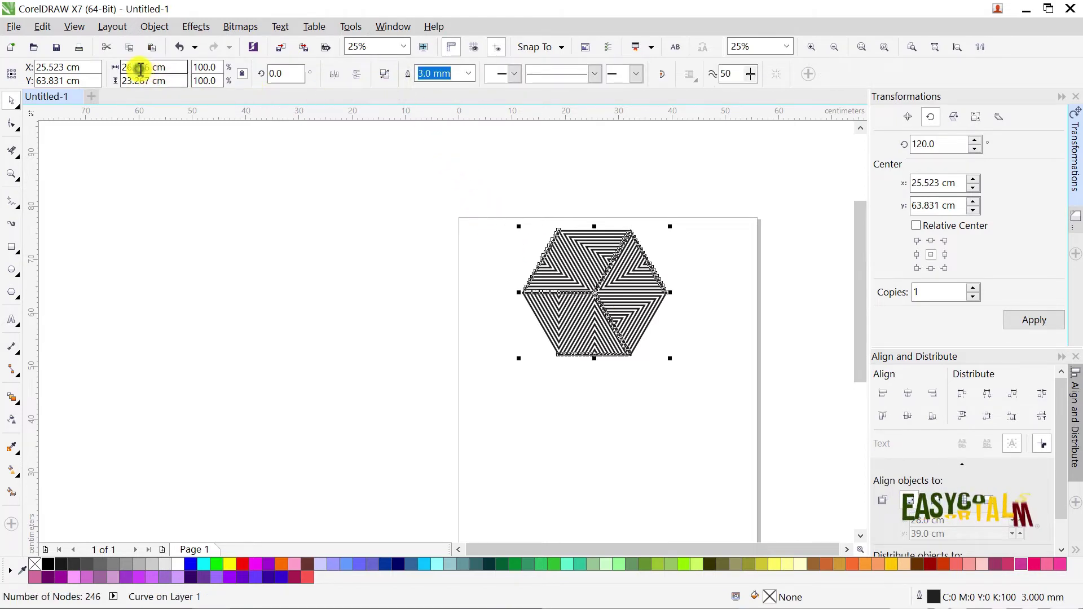
pyautogui.write('5.6')
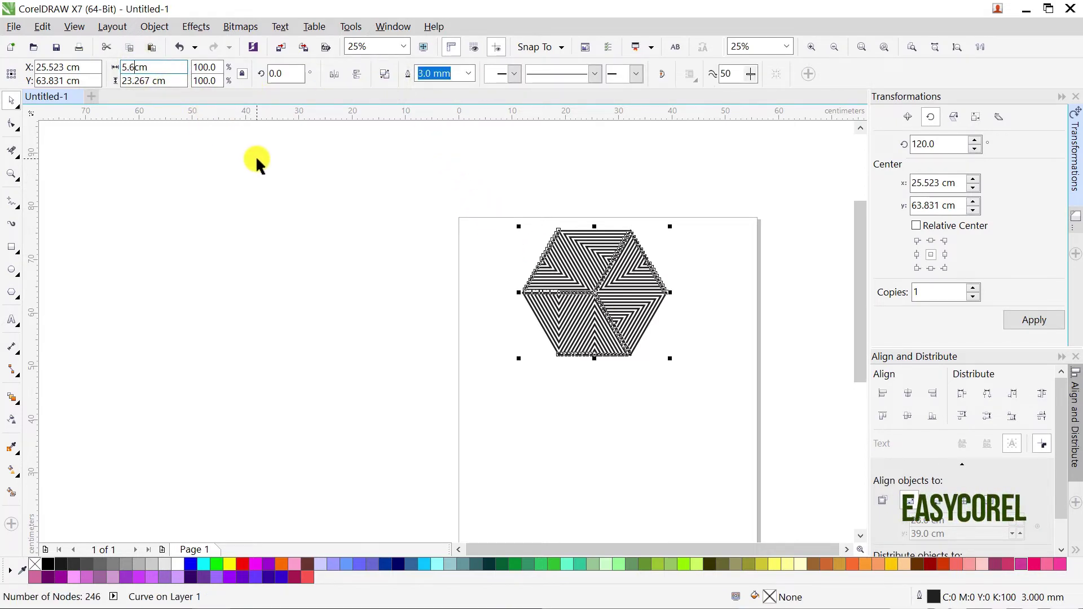
pyautogui.write('*')
pyautogui.press('Return')
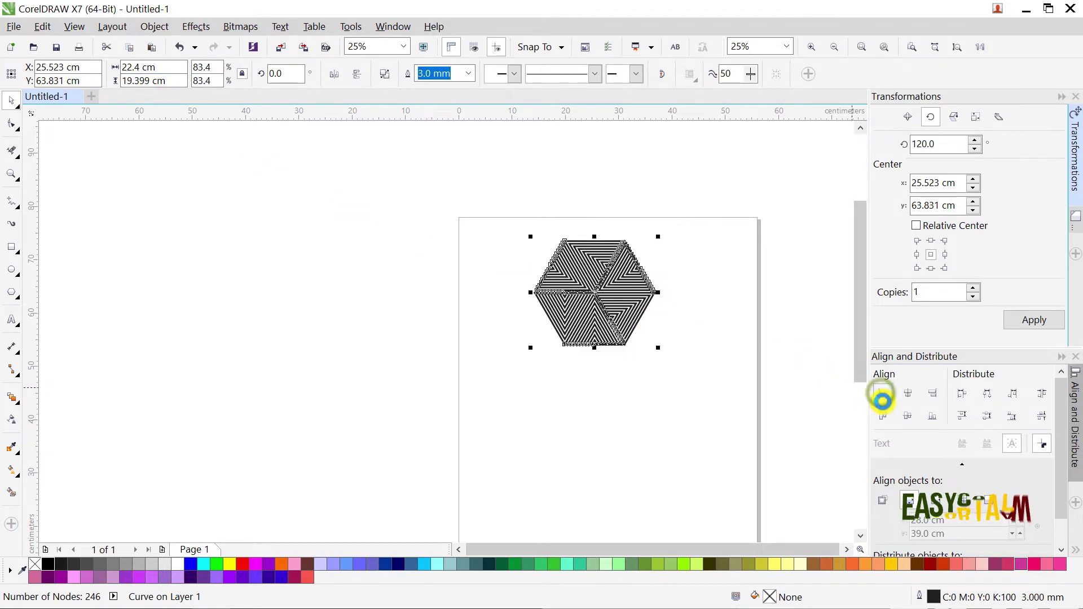
# - Align the hexagon to the page's left and top edges
pyautogui.click(883, 393)
pyautogui.click(883, 415)
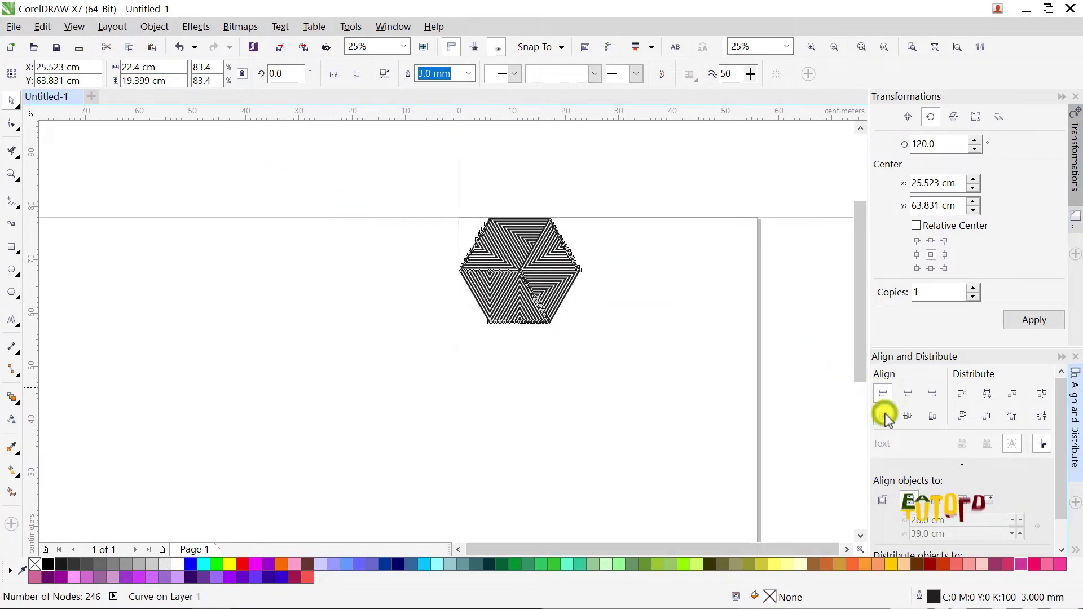
pyautogui.click(912, 47)
# - Stack hexagon copies downward at -19.399 cm to form a five-hexagon column
pyautogui.click(908, 117)
pyautogui.click(947, 191)
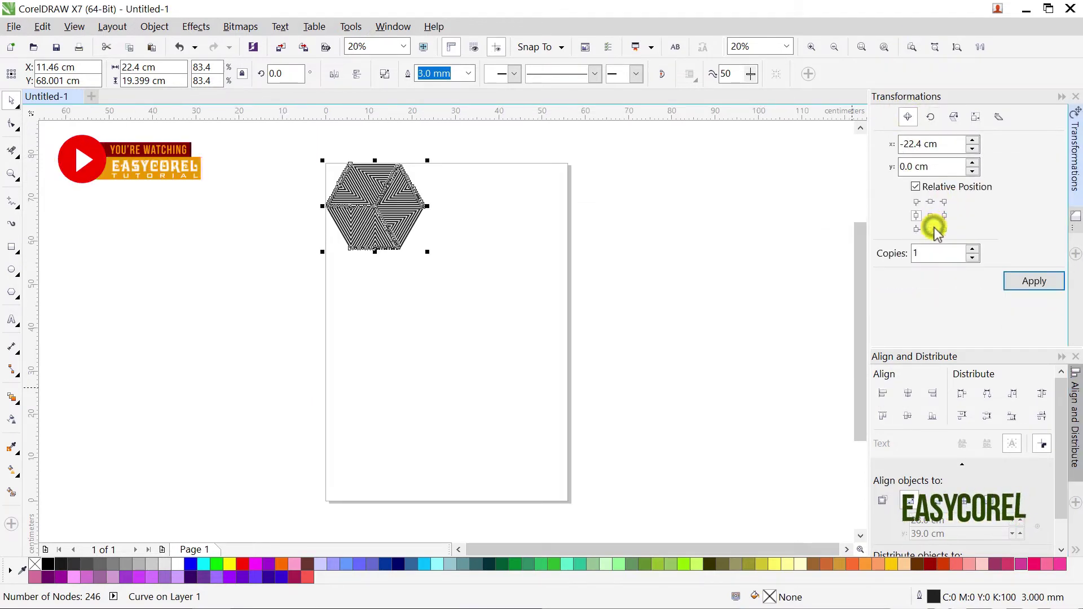
pyautogui.click(1038, 282)
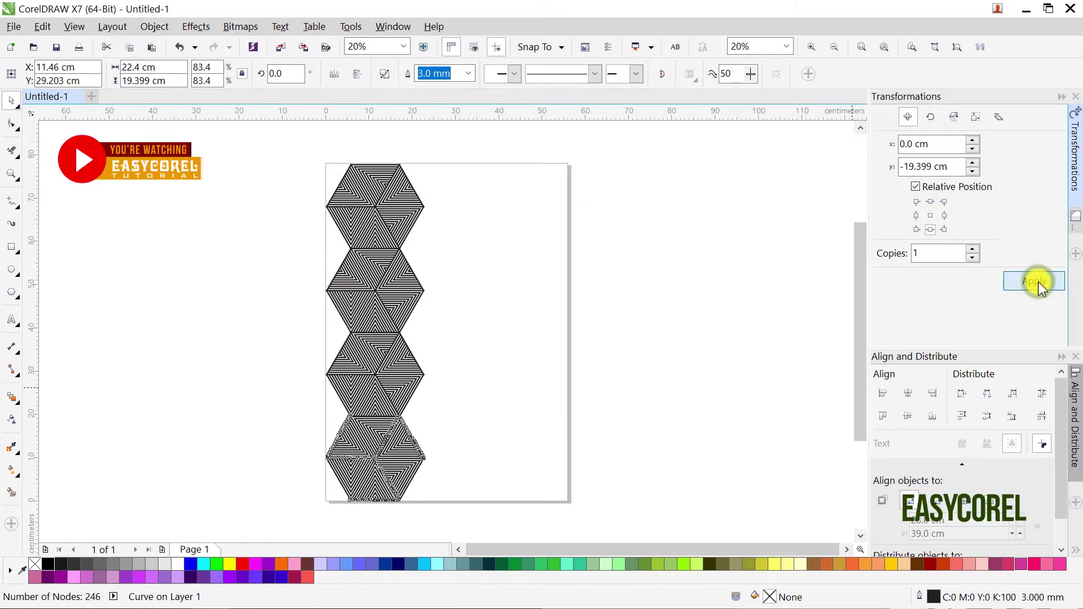
pyautogui.click(1038, 282)
pyautogui.click(1038, 282)
pyautogui.scroll(-3, 628, 283)
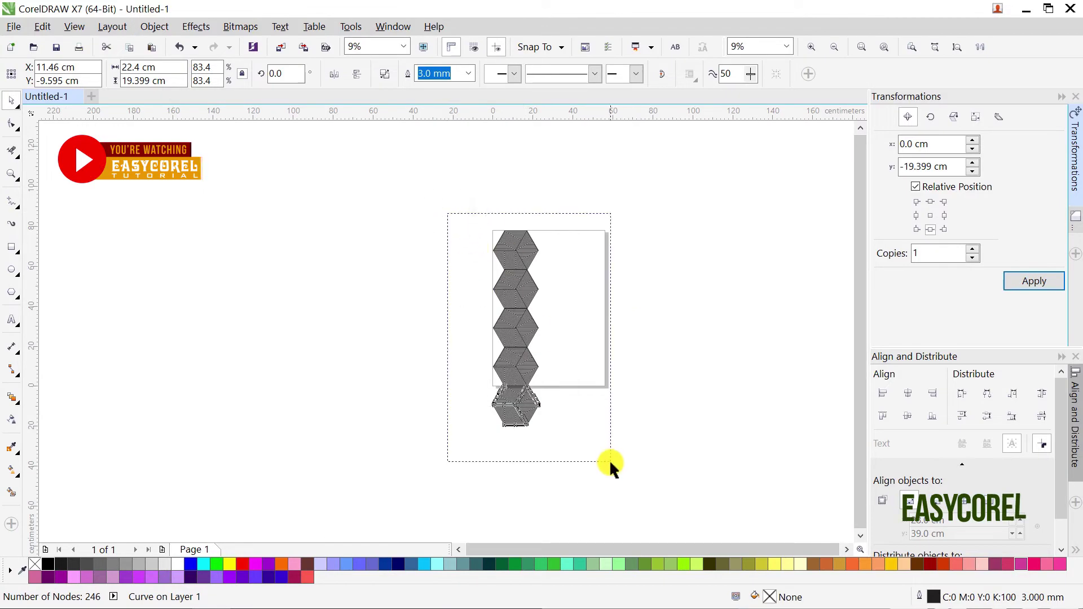
# - Select the column and place an interlocking copy up and to the right
pyautogui.moveTo(609, 462); pyautogui.dragTo(610, 462)
pyautogui.scroll(2, 513, 237)
pyautogui.scroll(3, 497, 305)
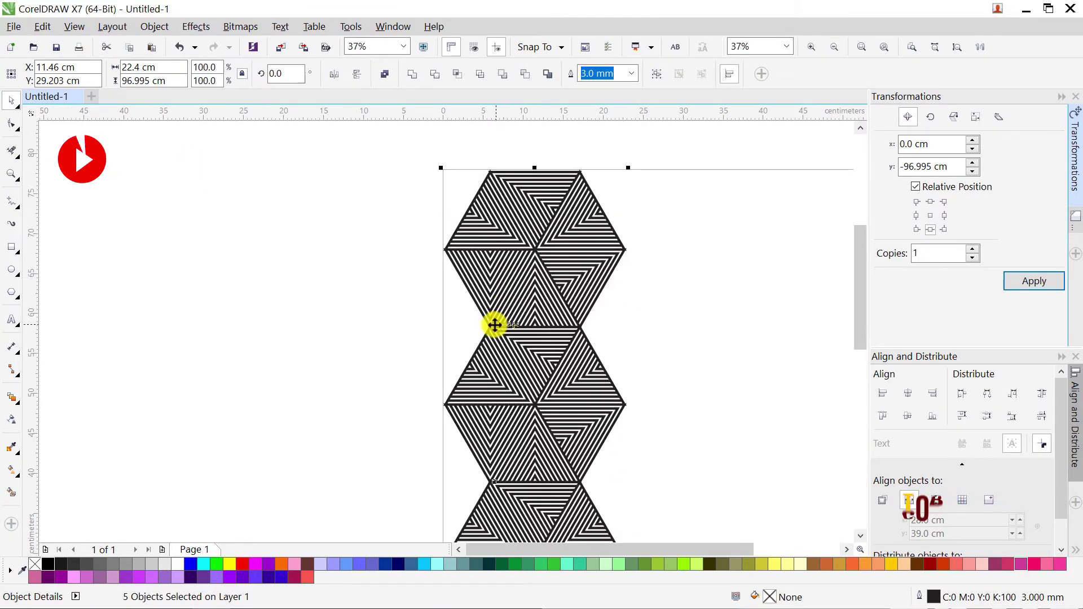
pyautogui.moveTo(495, 325); pyautogui.dragTo(624, 248)
pyautogui.scroll(-2, 615, 248)
pyautogui.scroll(-2, 593, 239)
# - Drop a copy of both hexagon columns to the right
pyautogui.click(527, 219)
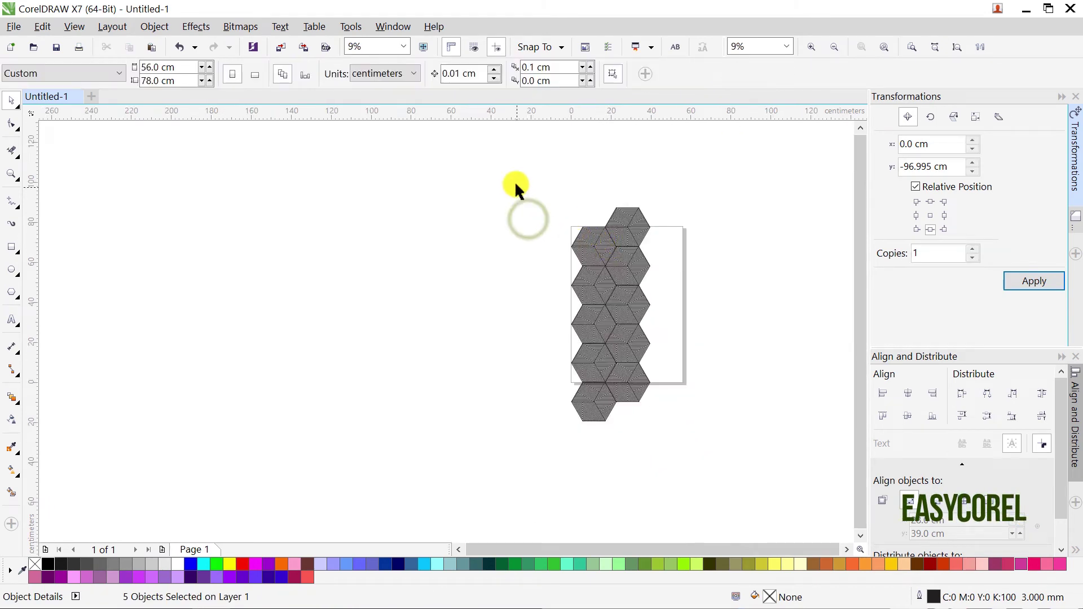
pyautogui.moveTo(515, 184); pyautogui.dragTo(689, 378)
pyautogui.moveTo(725, 451); pyautogui.dragTo(725, 451)
pyautogui.scroll(2, 674, 231)
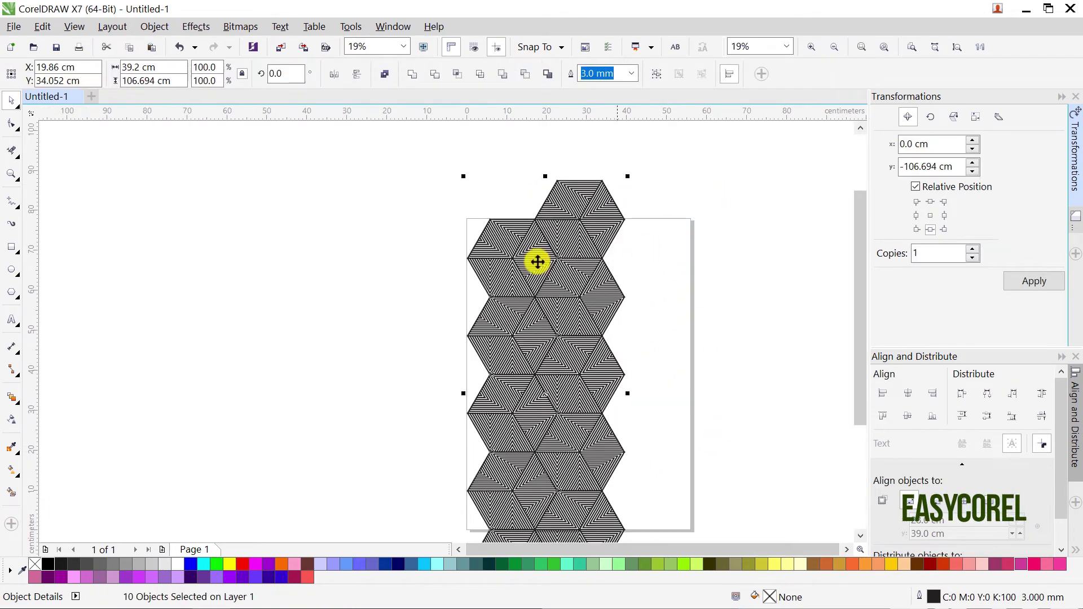
pyautogui.moveTo(488, 259); pyautogui.dragTo(606, 259)
pyautogui.rightClick(606, 259)
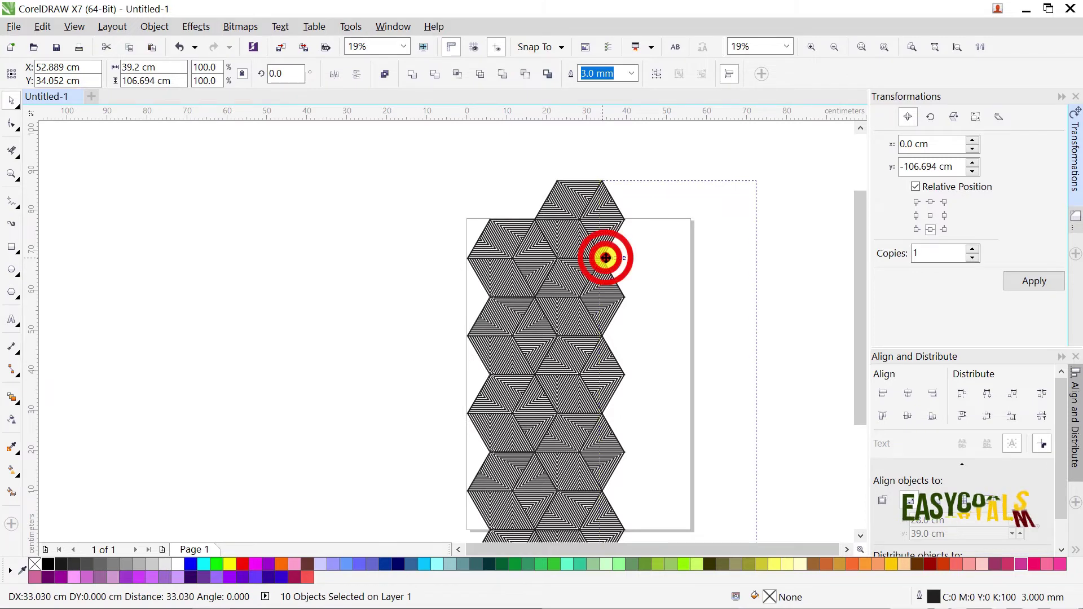
# - Nudge the copied columns flush against the originals and select all twenty hexagons
pyautogui.scroll(4, 607, 260)
pyautogui.scroll(5, 607, 259)
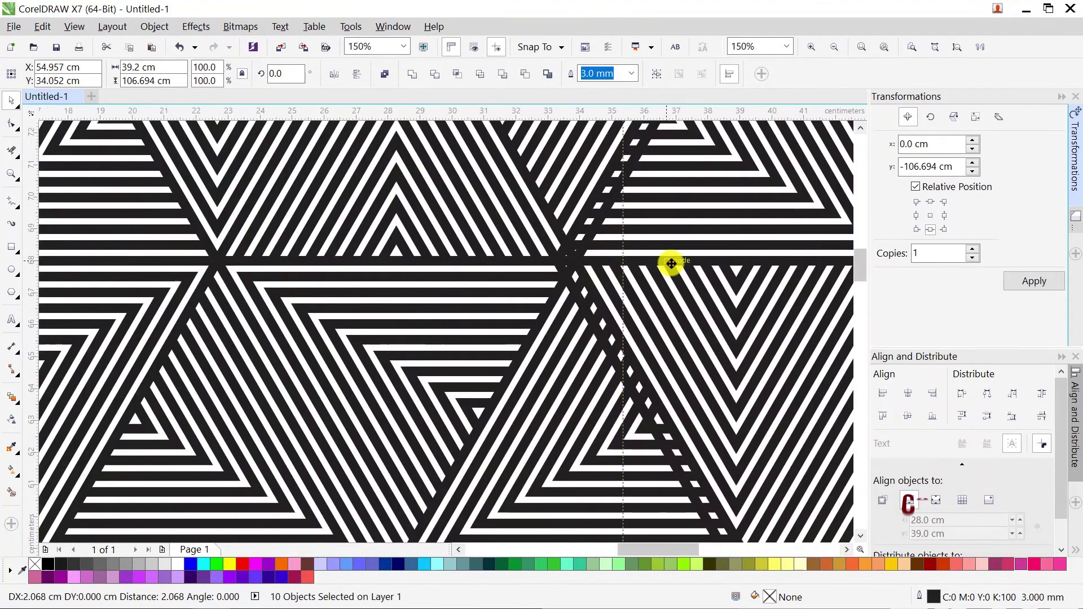
pyautogui.moveTo(600, 261)
pyautogui.mouseDown()
pyautogui.moveTo(671, 261)
pyautogui.moveTo(576, 261)
pyautogui.mouseUp()
pyautogui.scroll(-4, 561, 258)
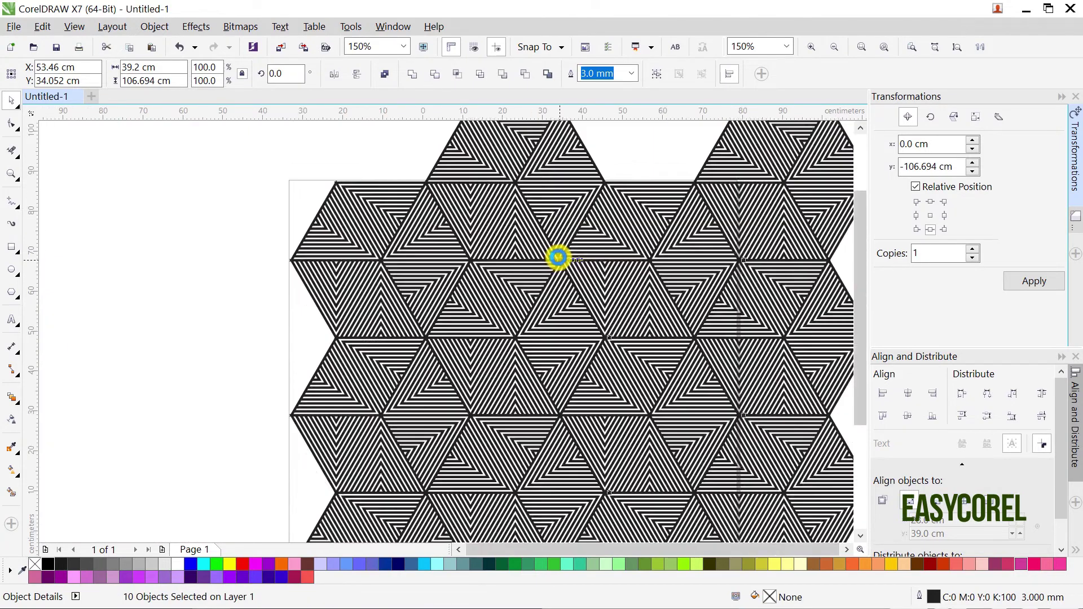
pyautogui.scroll(-3, 556, 253)
pyautogui.click(443, 195)
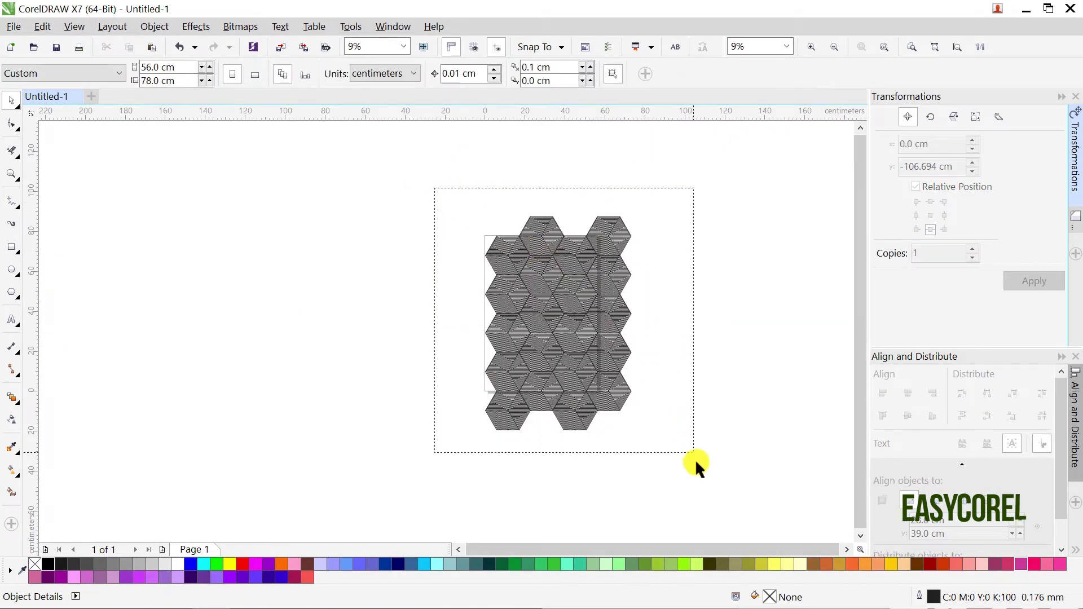
pyautogui.moveTo(695, 459); pyautogui.dragTo(695, 459)
# - Combine all twenty hexagons into one curve, centre it on the page, and colour it crimson
pyautogui.click(389, 76)
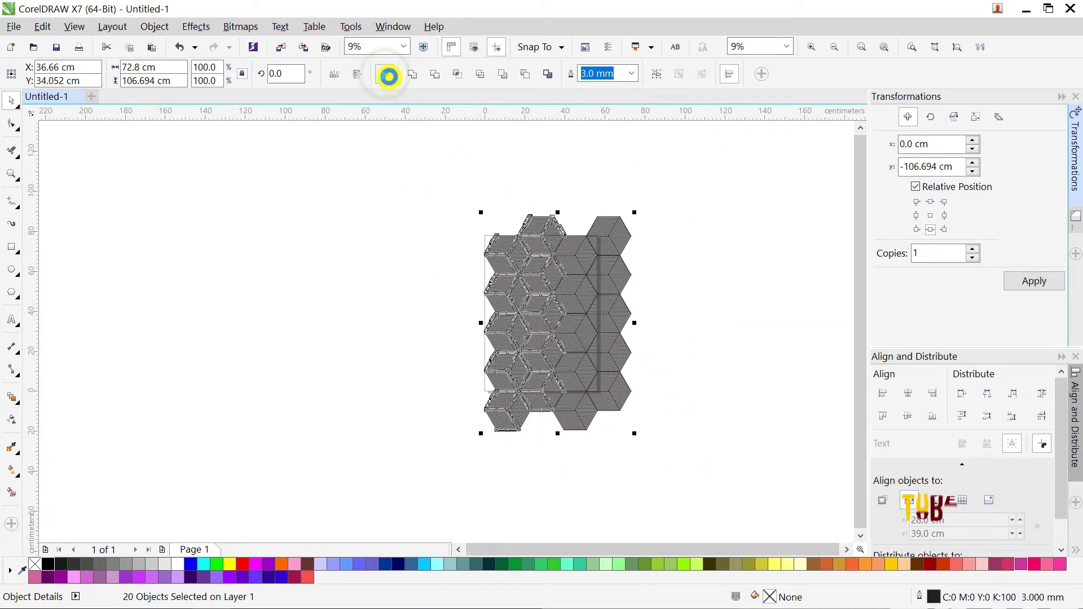
pyautogui.click(904, 393)
pyautogui.click(906, 415)
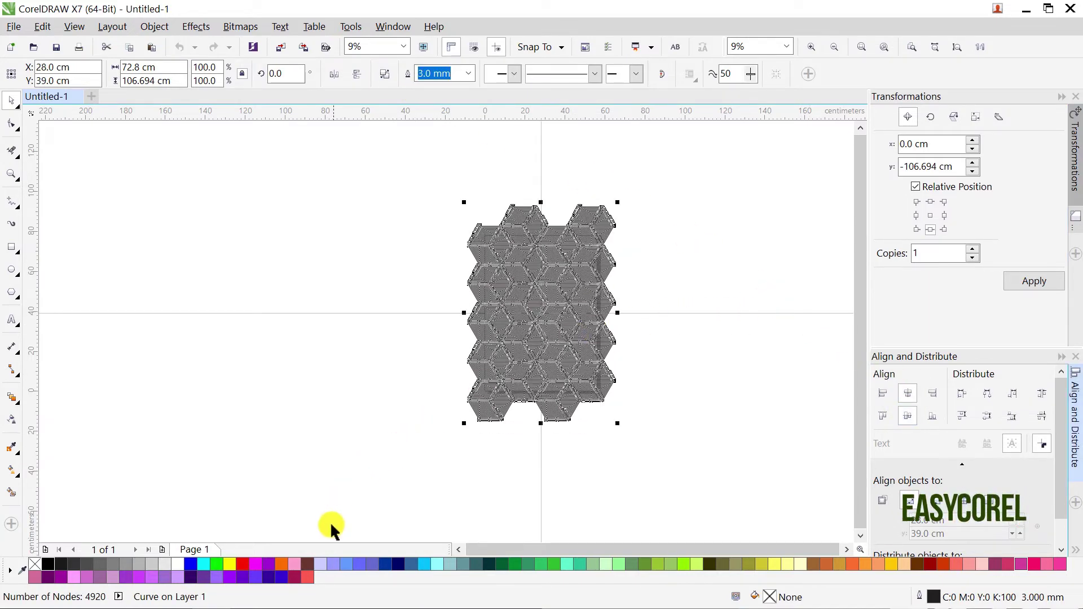
pyautogui.click(296, 579)
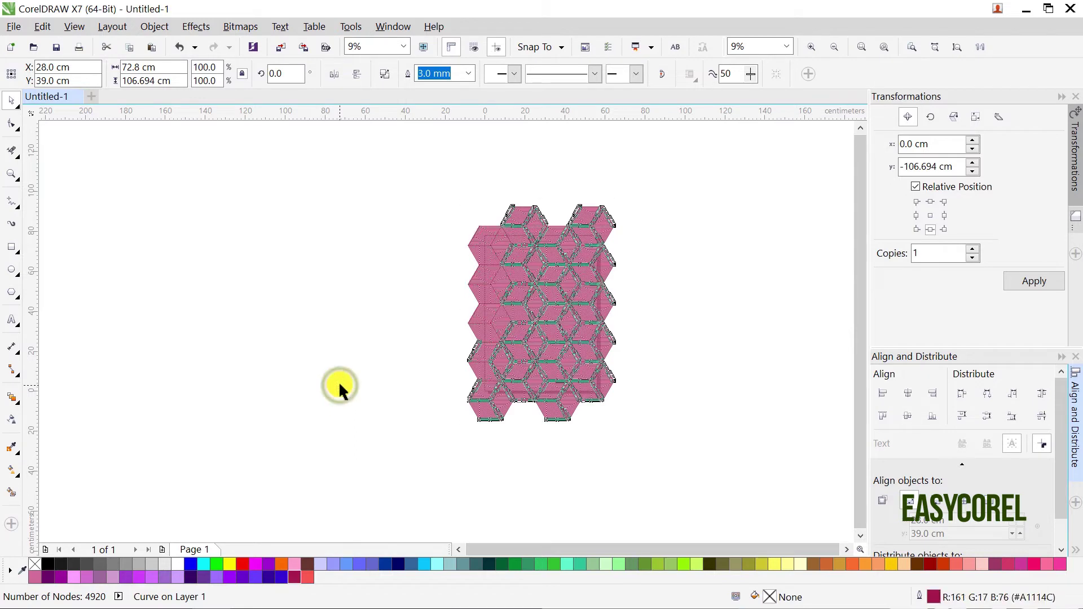
pyautogui.click(338, 381)
# - Create a page-sized 56 × 78 cm rectangle filled red (#FF4D51) in front of the pattern
pyautogui.doubleClick(19, 247)
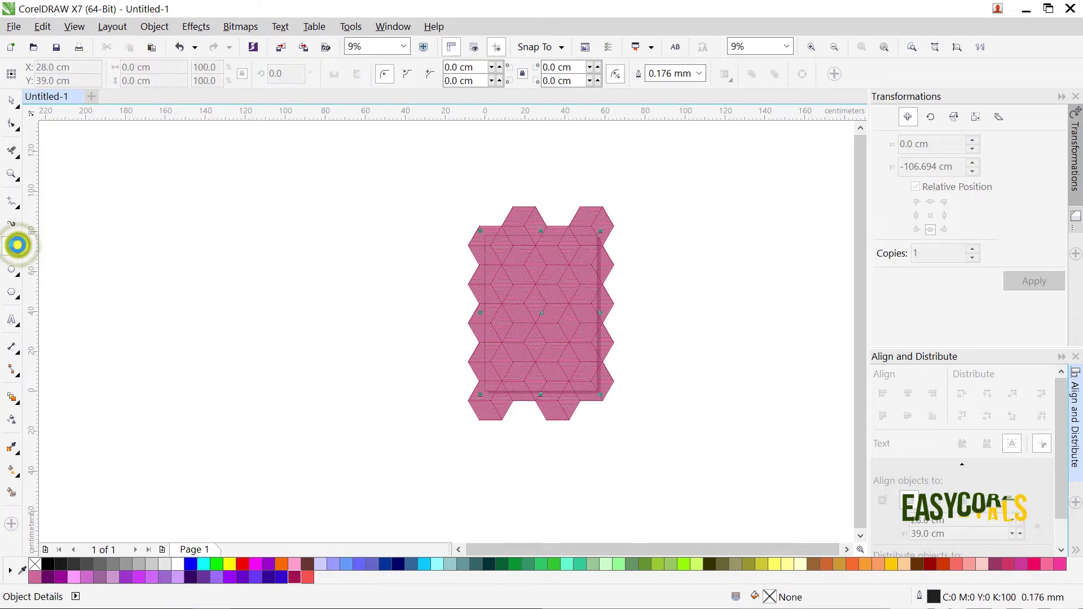
pyautogui.click(310, 579)
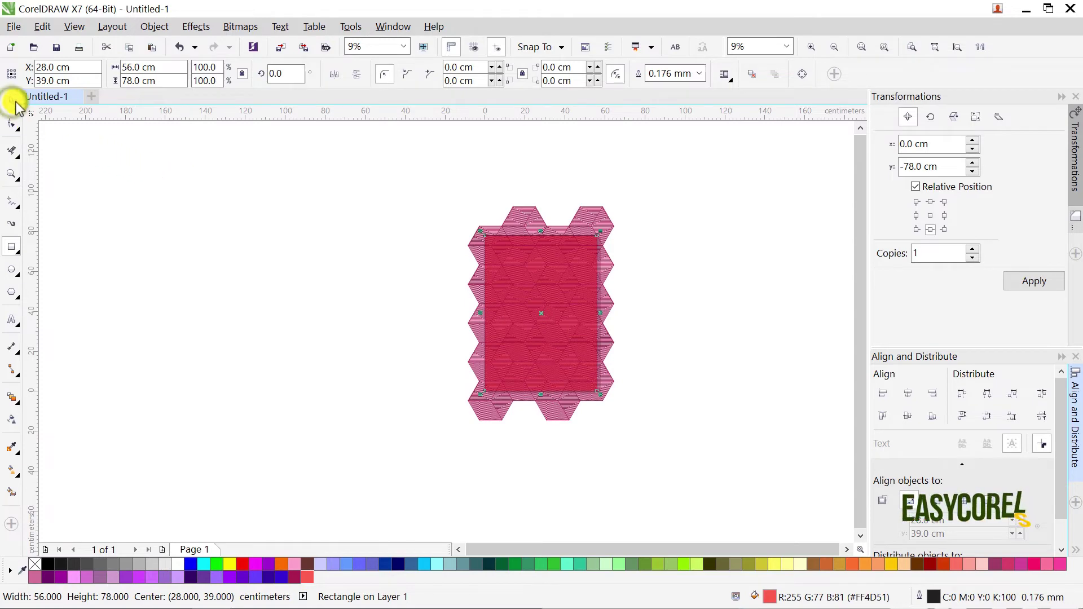
pyautogui.click(750, 74)
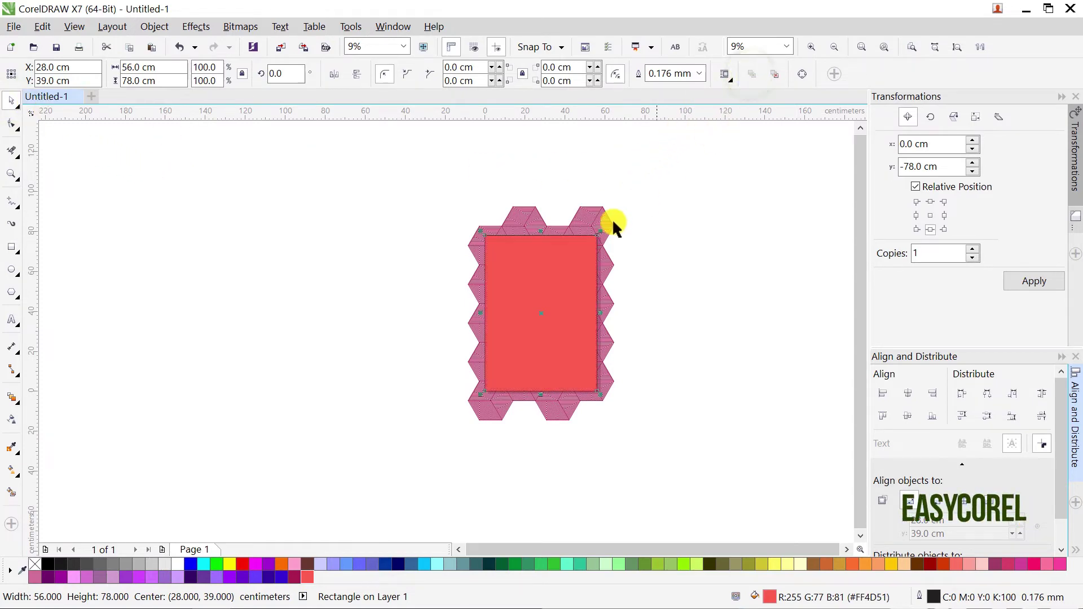
# - PowerClip the striped hexagon pattern inside the red rectangle and zoom to fit it
pyautogui.scroll(2, 612, 220)
pyautogui.scroll(3, 603, 226)
pyautogui.click(602, 229)
pyautogui.rightClick(602, 229)
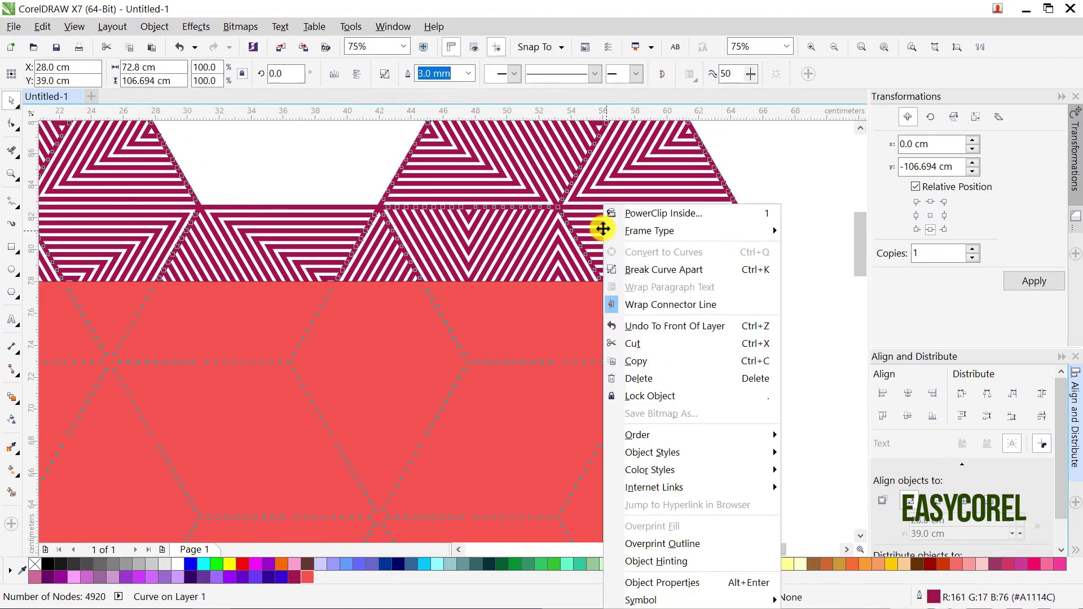
pyautogui.click(617, 213)
pyautogui.click(542, 310)
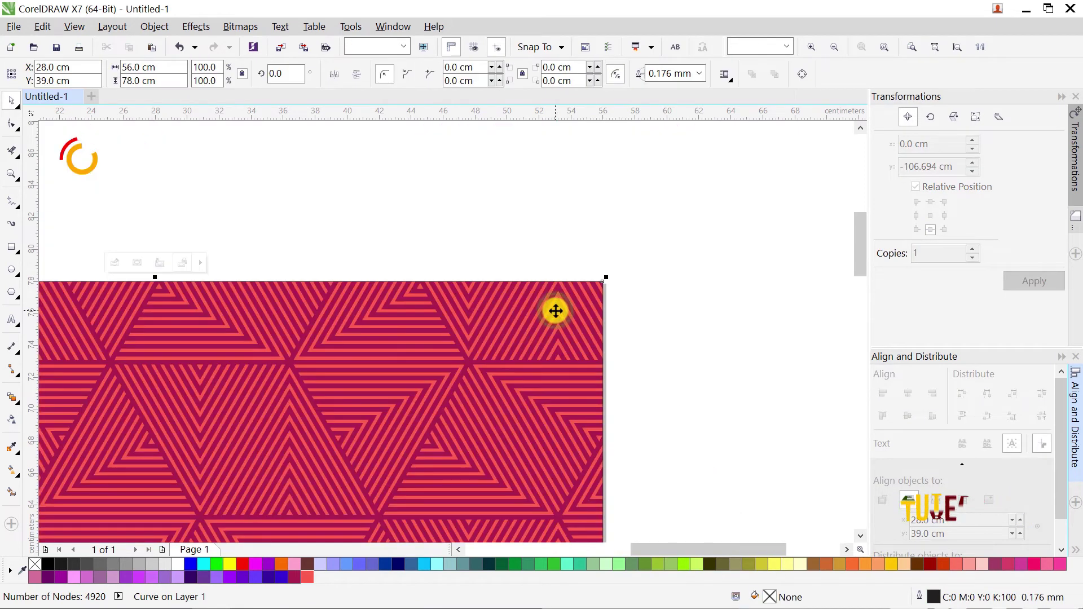
pyautogui.click(1062, 97)
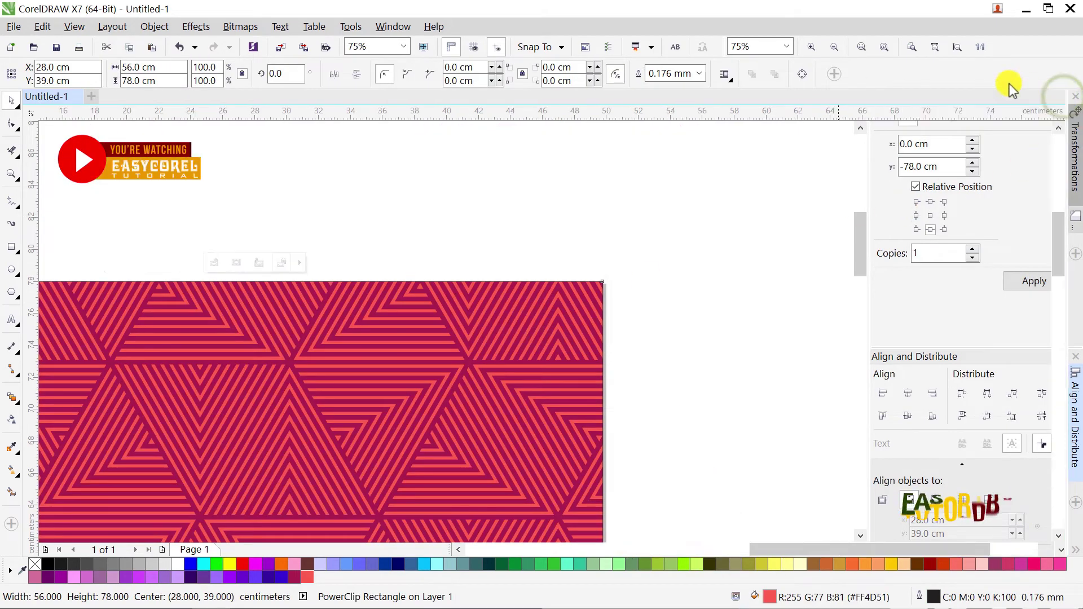
pyautogui.click(863, 48)
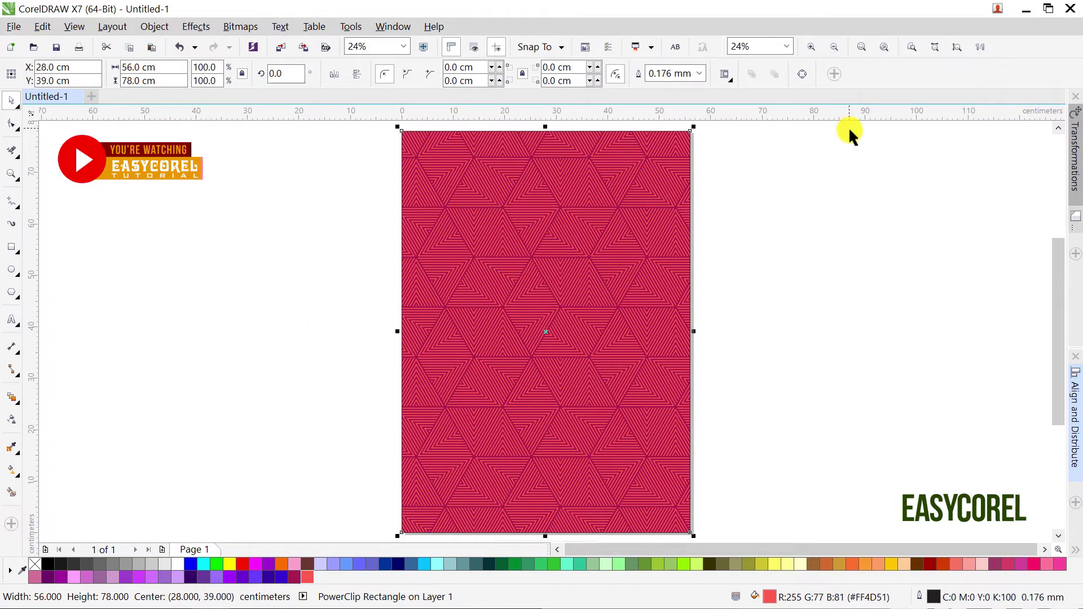
# - Show the finished red striped-triangle page in full-screen preview with F9
pyautogui.press('F9')
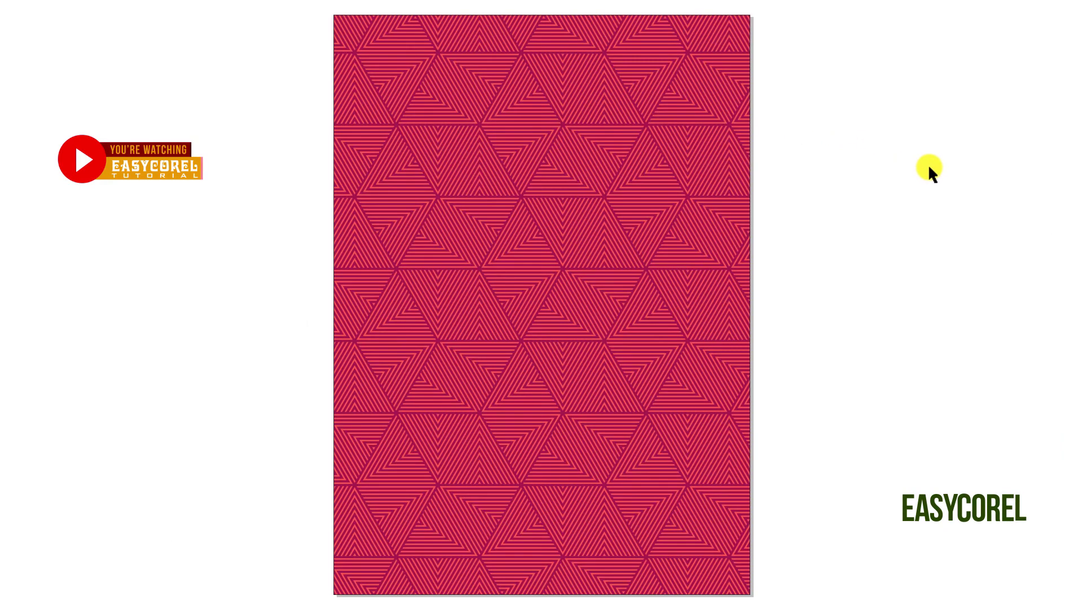